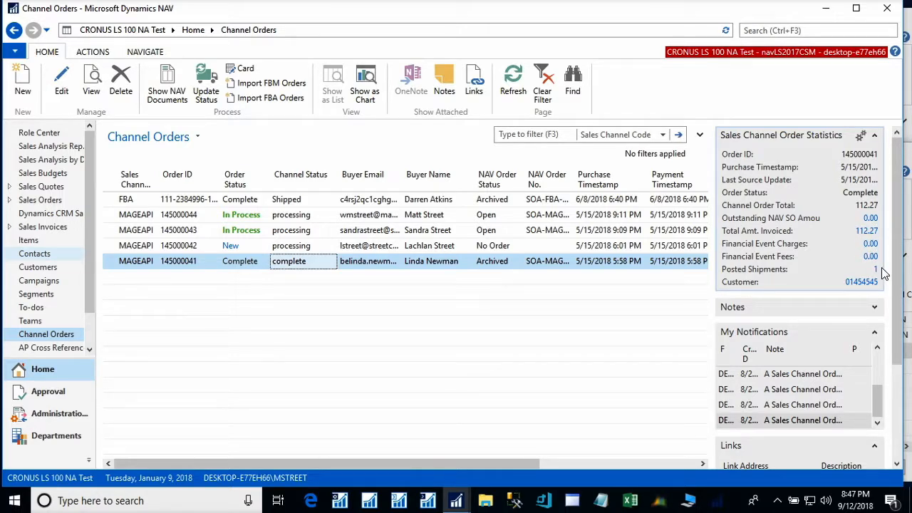
click(864, 233)
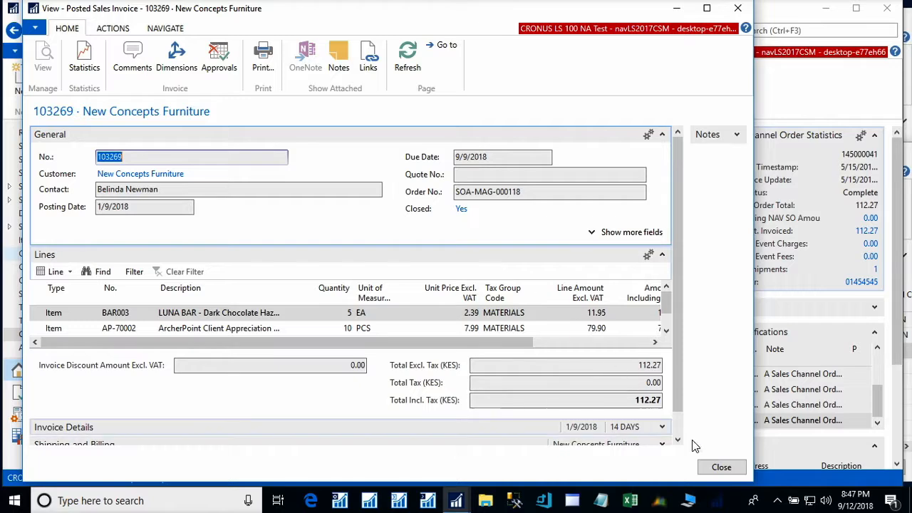
click(720, 467)
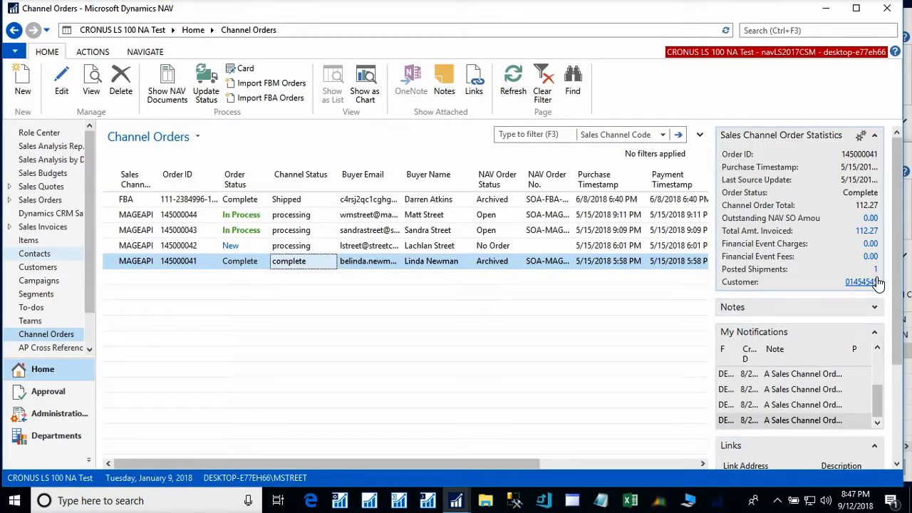
click(876, 271)
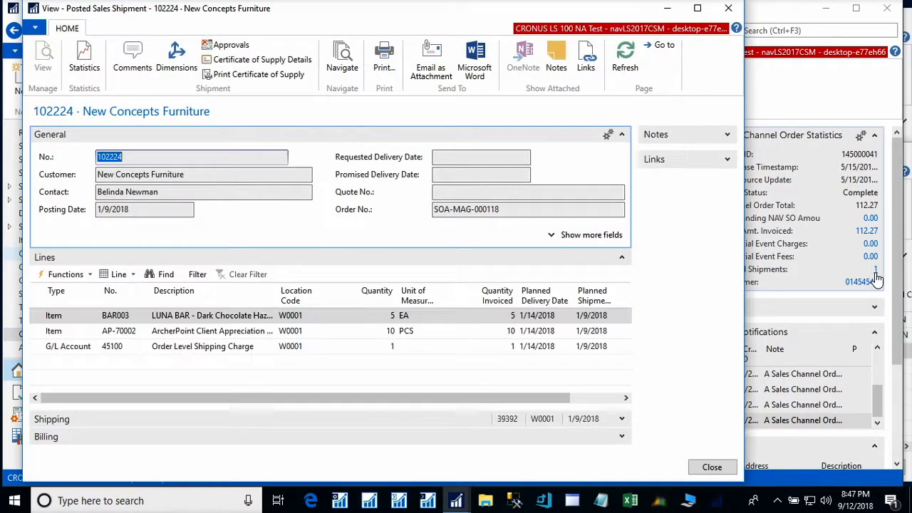
click(717, 467)
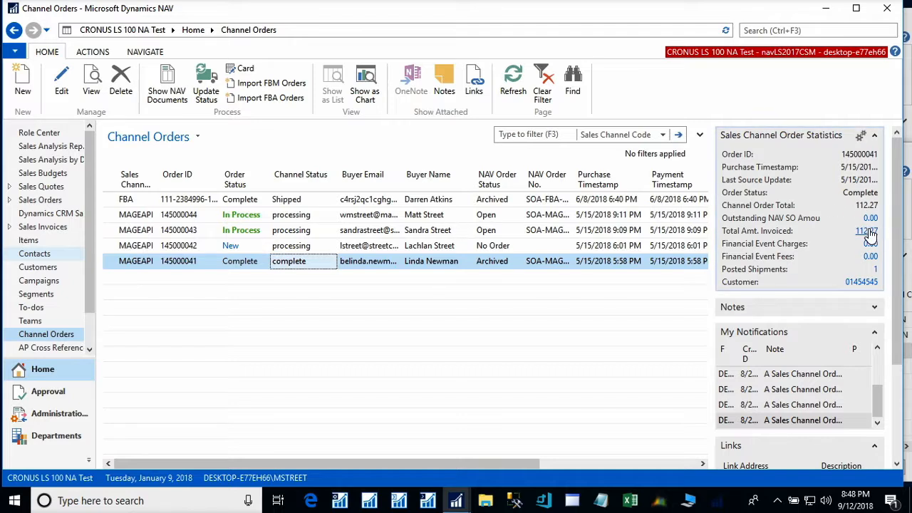
click(561, 216)
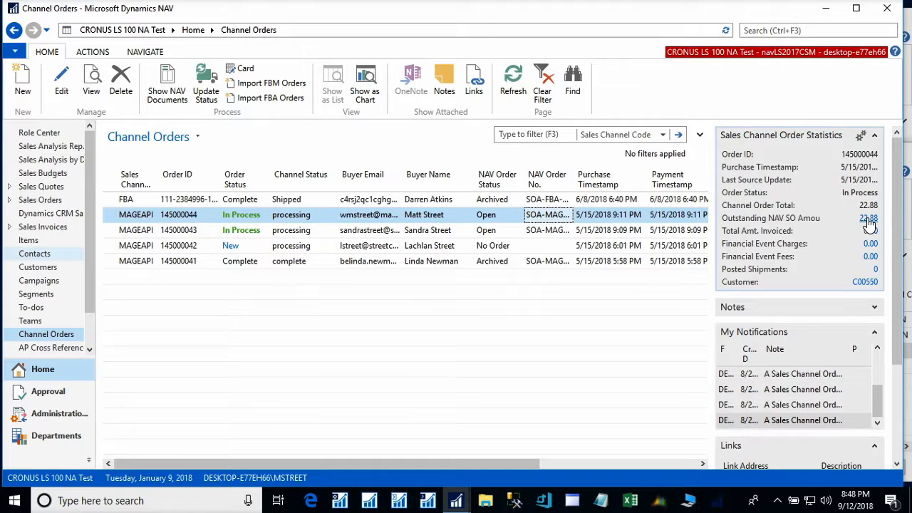
click(867, 219)
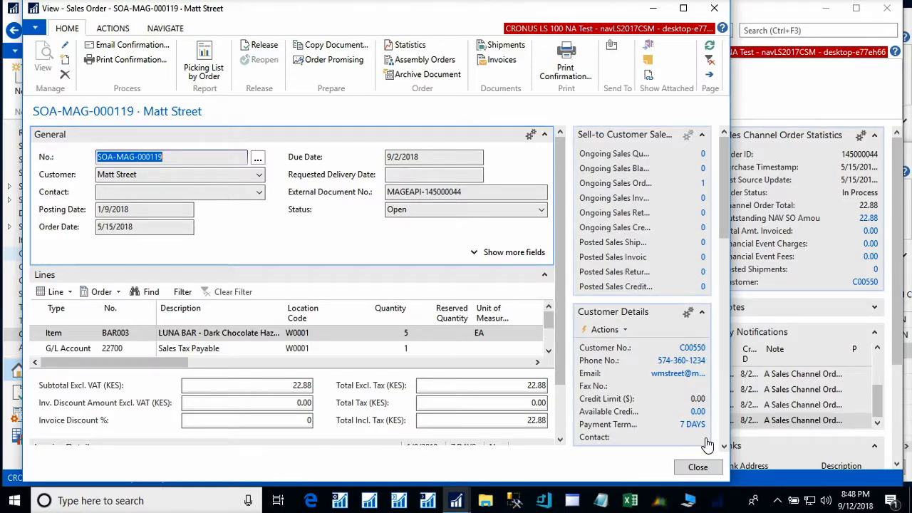
click(697, 466)
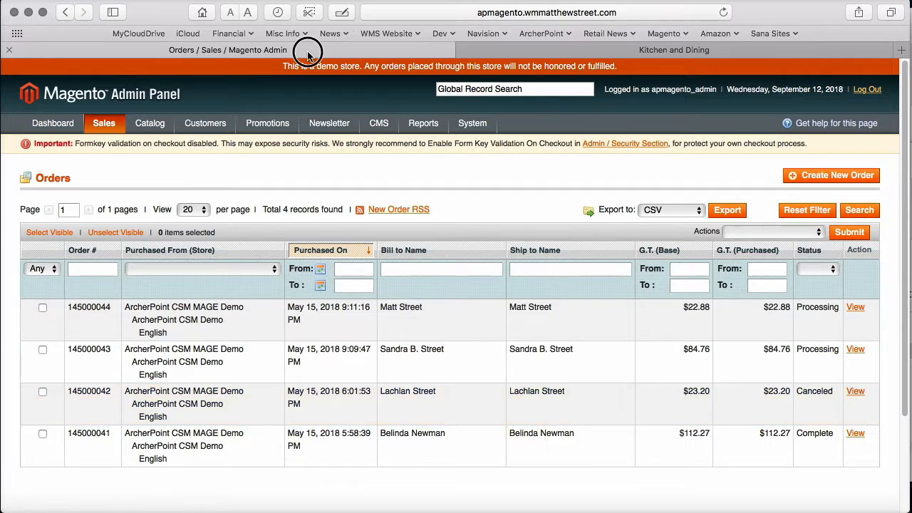
- Open the LUNA BAR – Dark Chocolate Hazelnut product page, browse its photos, and add it to the cart
click(577, 56)
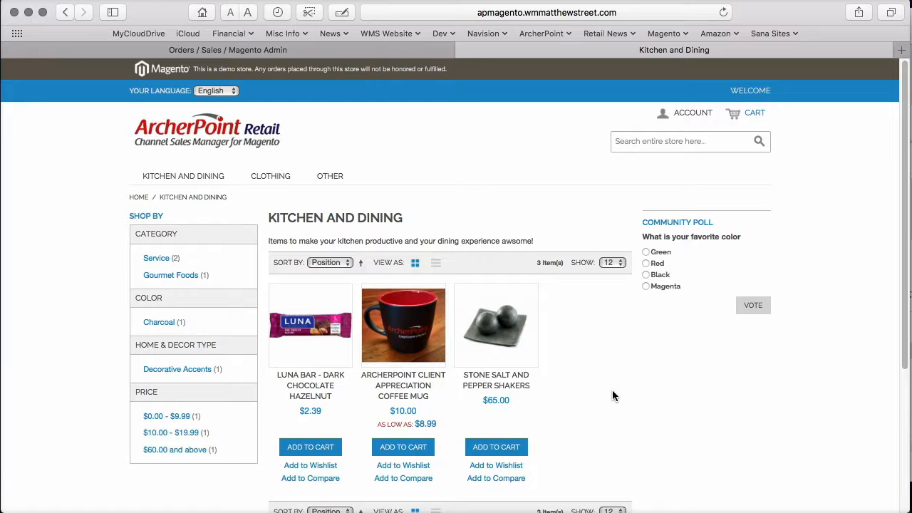
click(304, 341)
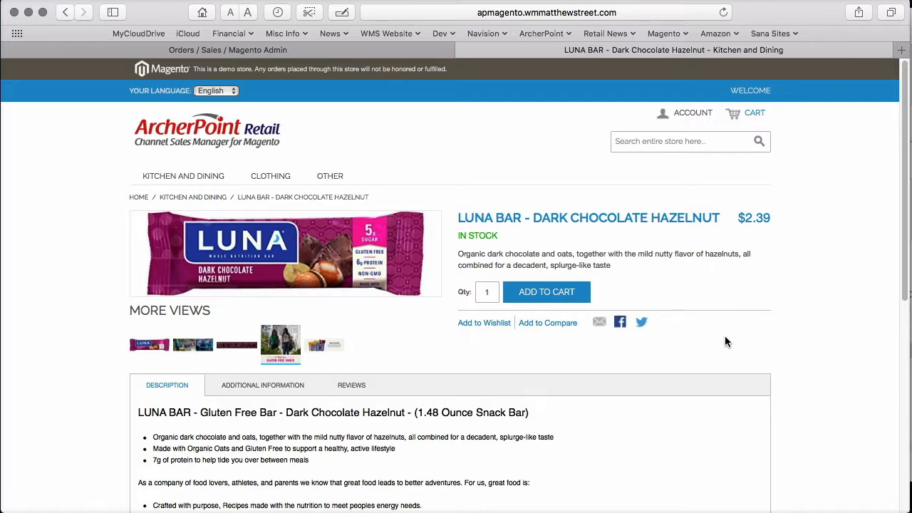
scroll(717, 336, down, 5)
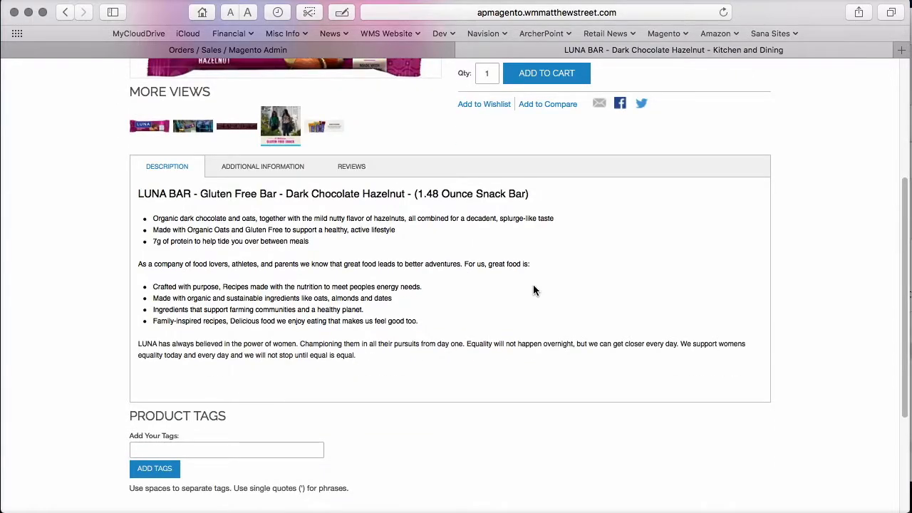
scroll(533, 290, up, 3)
click(280, 230)
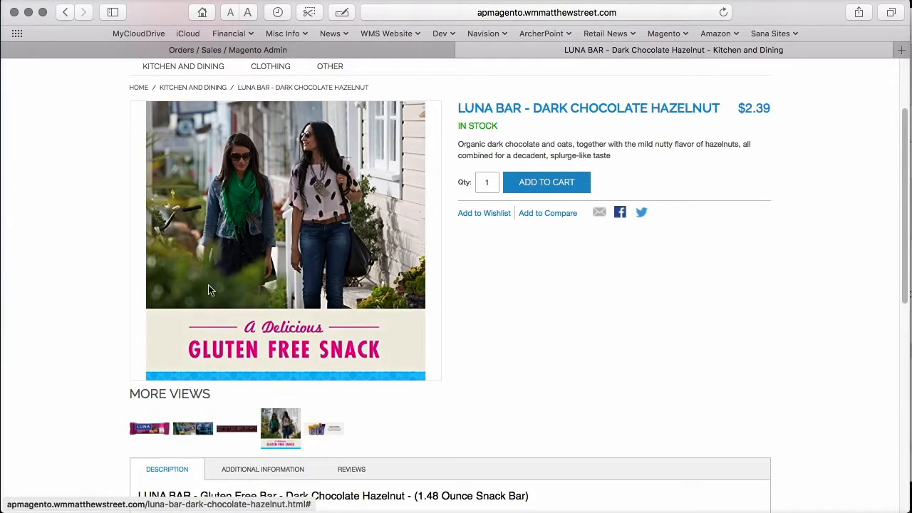
click(160, 428)
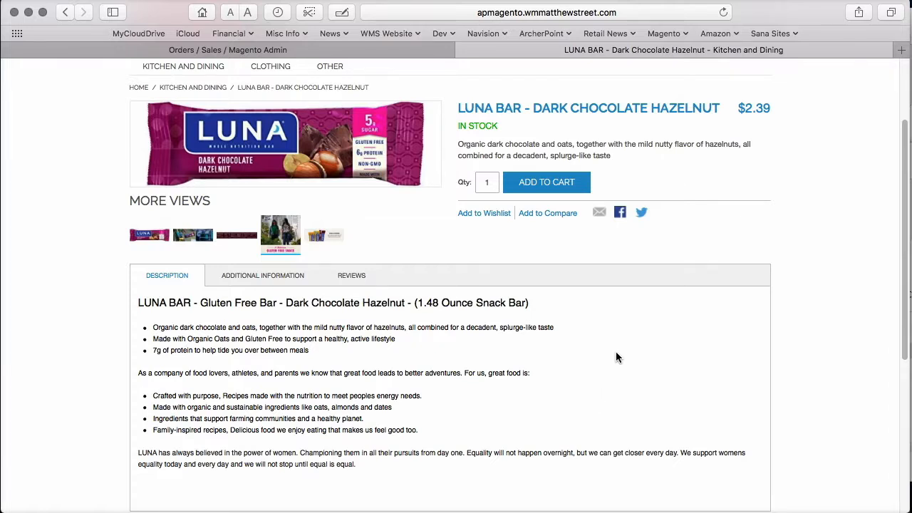
click(556, 186)
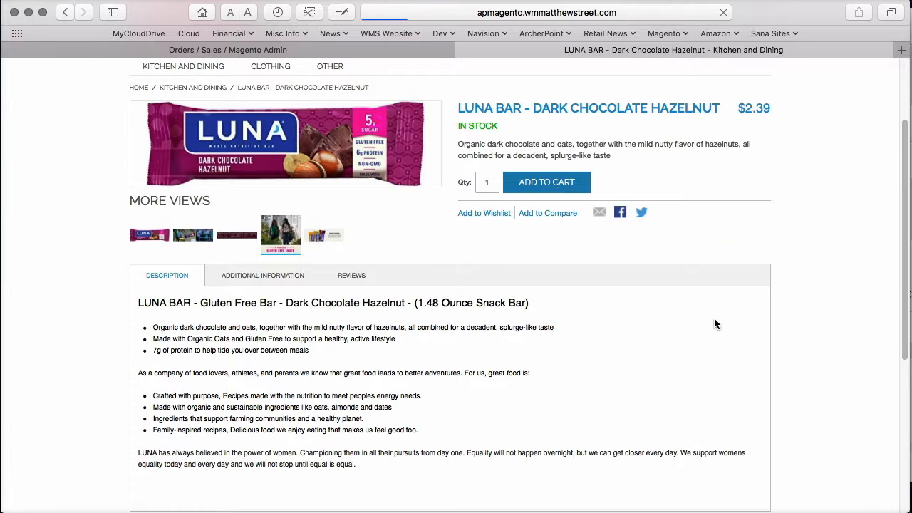
- Start checkout for the cart, choosing to register an account
click(727, 208)
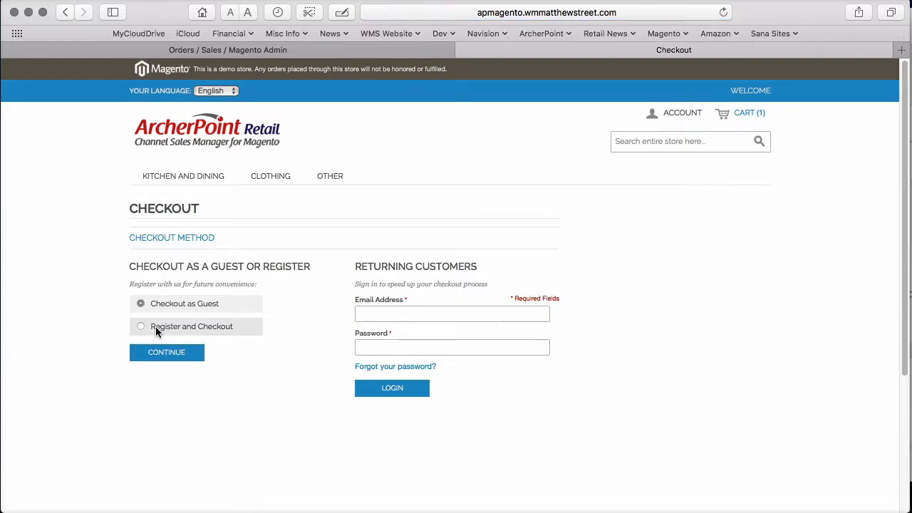
click(156, 327)
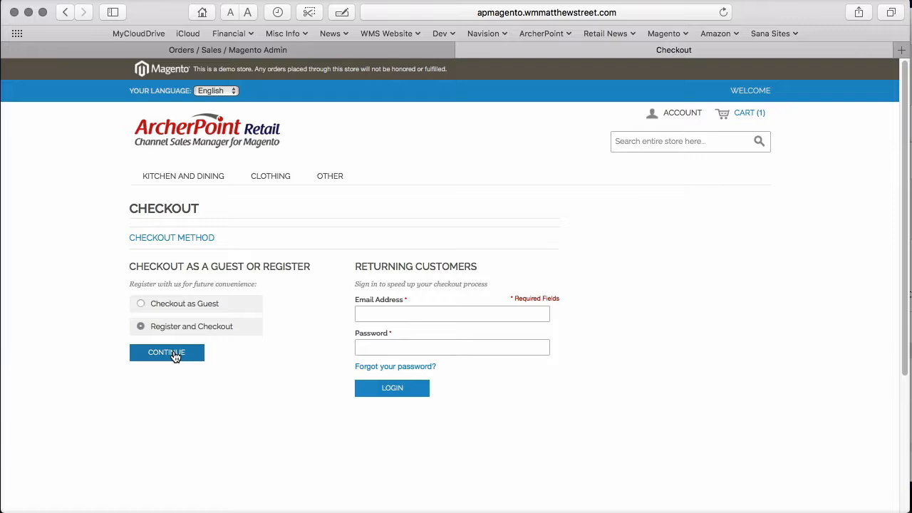
click(175, 355)
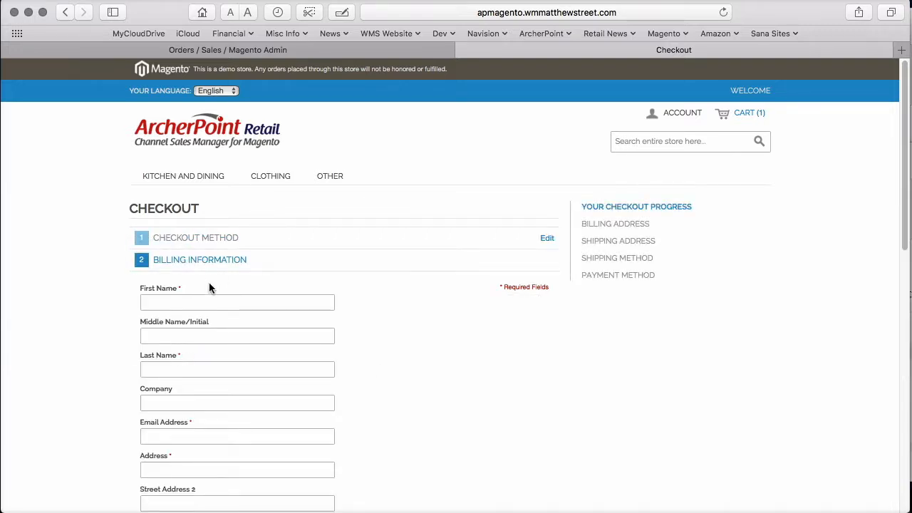
- Autofill the billing details from a saved contact and enter the account password
click(217, 303)
text(ill)
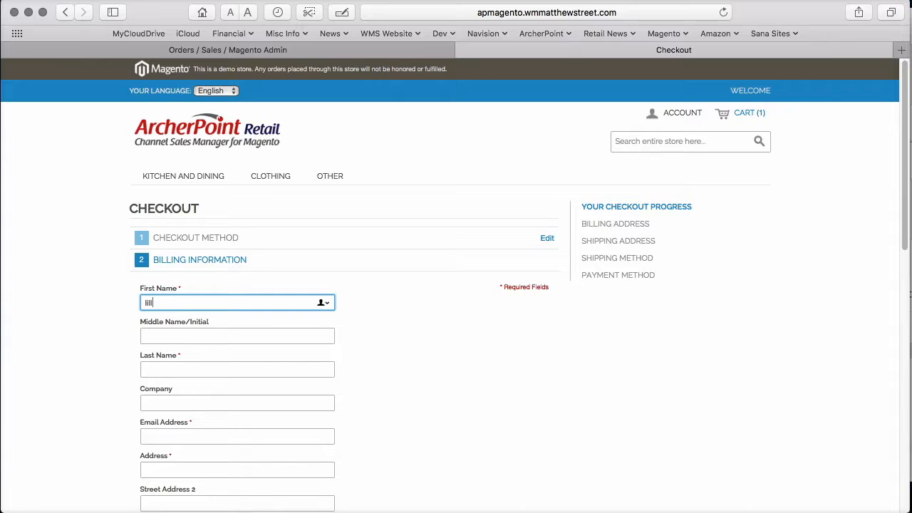
key(Return)
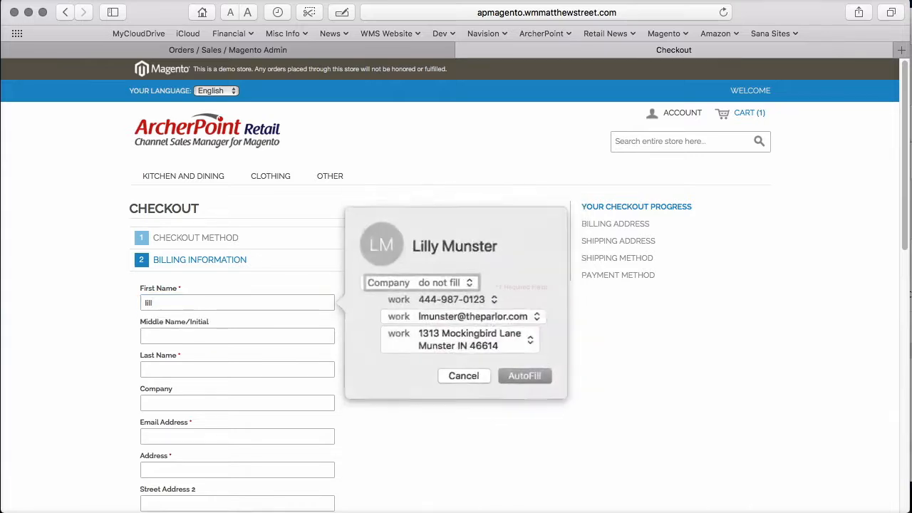
key(Return)
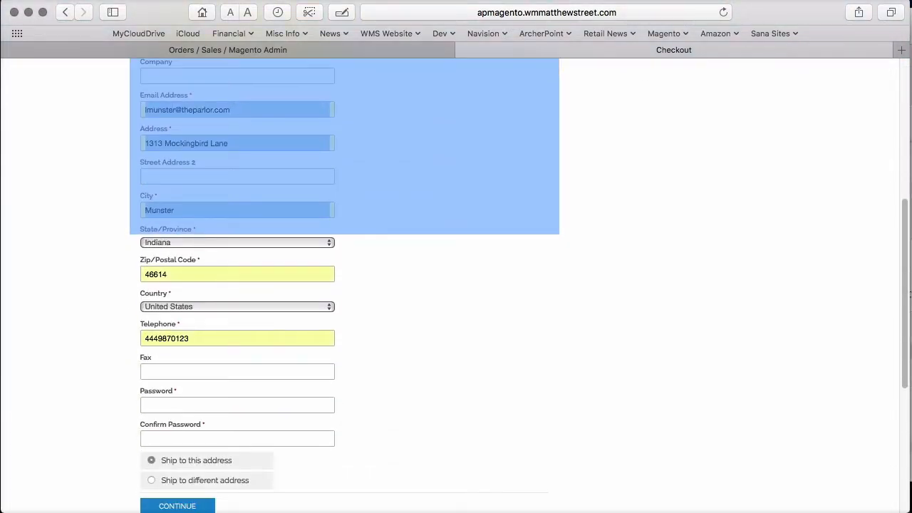
click(237, 404)
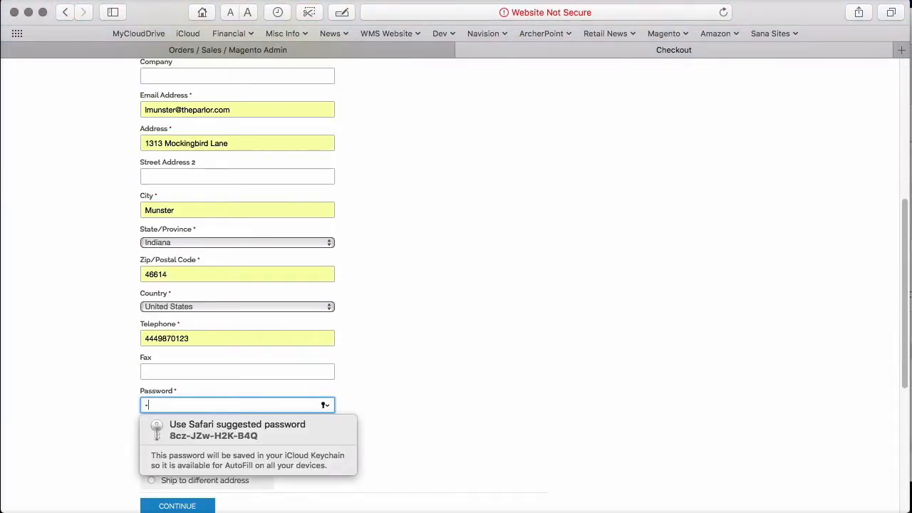
text(•••)
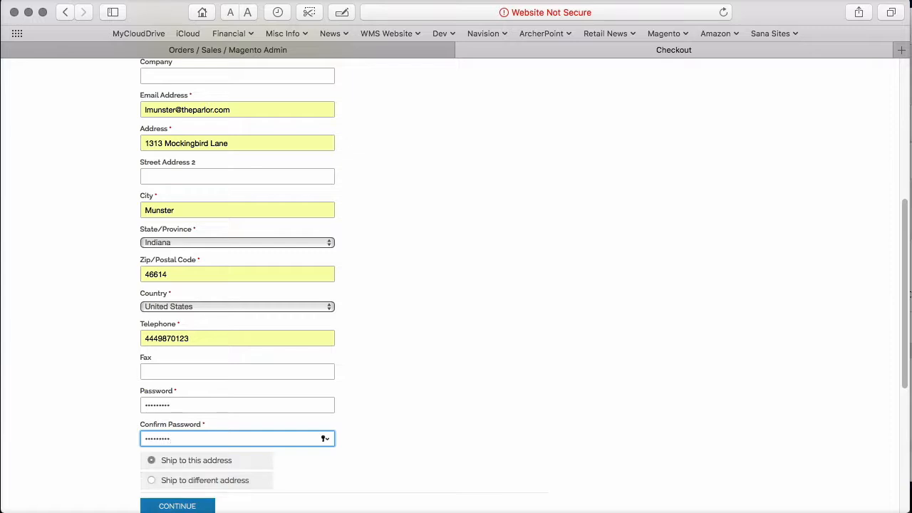
key(Return)
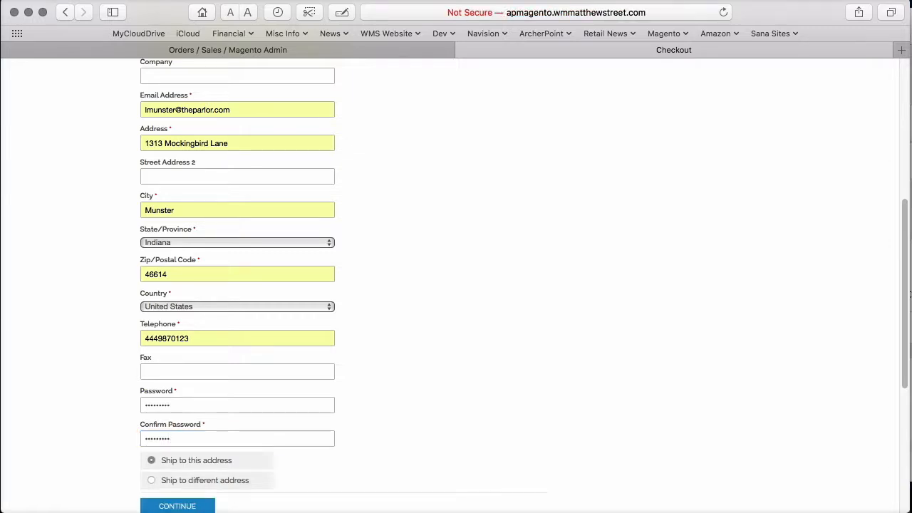
- Choose United Parcel Service Ground shipping at $9.43 and select Credit Card (Demo) payment
click(151, 154)
click(177, 261)
click(151, 253)
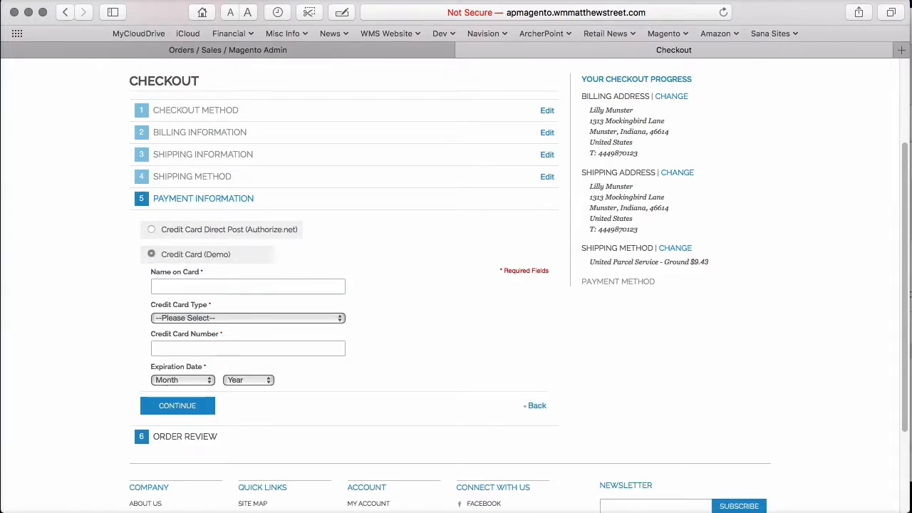
- Enter the cardholder's name, choose Visa as card type, and enter the demo card number
click(213, 286)
text(L)
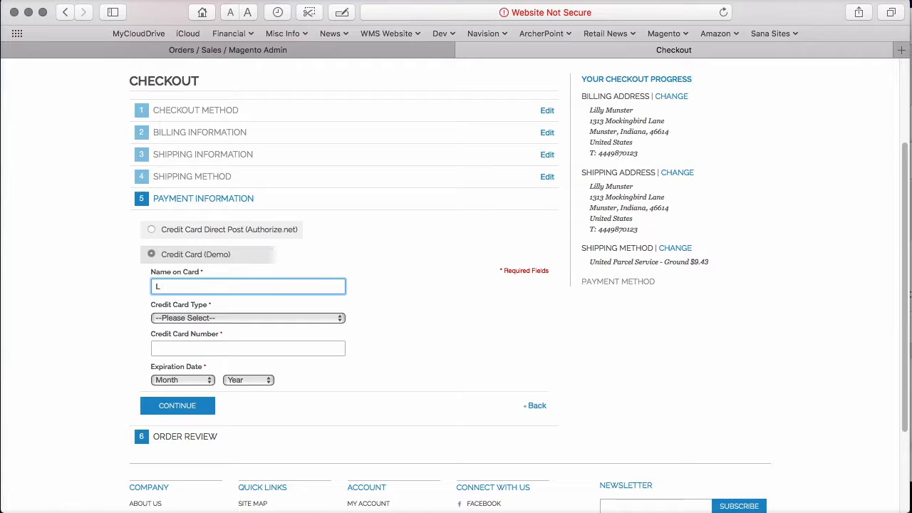
text(munster)
key(Tab)
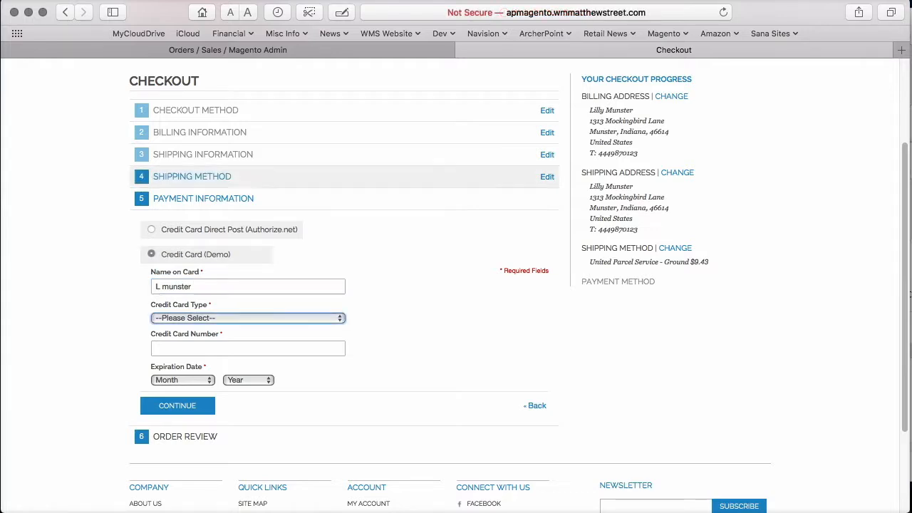
click(203, 319)
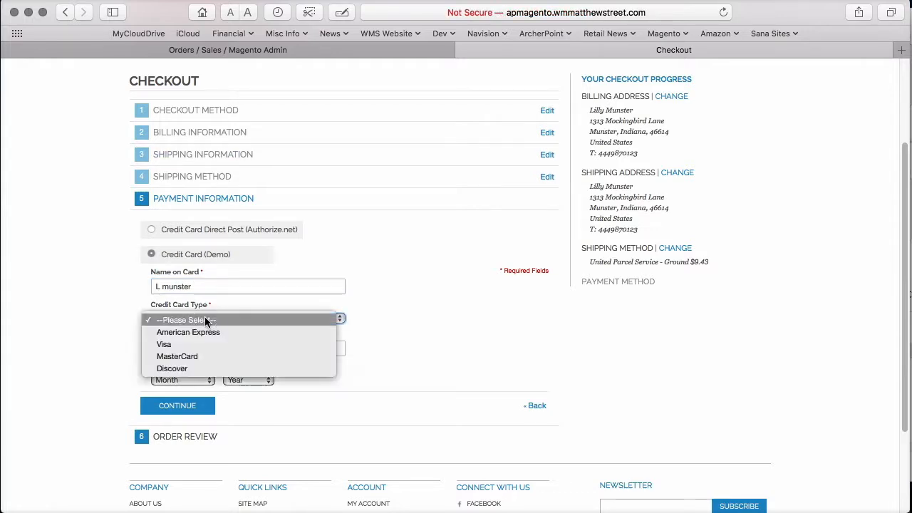
click(170, 342)
key(Tab)
text(4111111111111111)
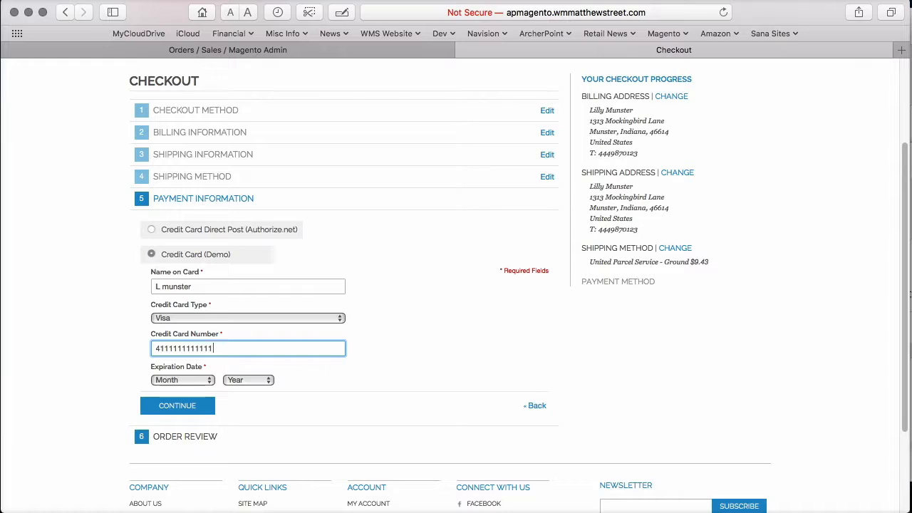
text(11)
- Set the card expiry to 03 - March 2022 and place the $12.65 order
click(187, 380)
click(197, 421)
click(239, 380)
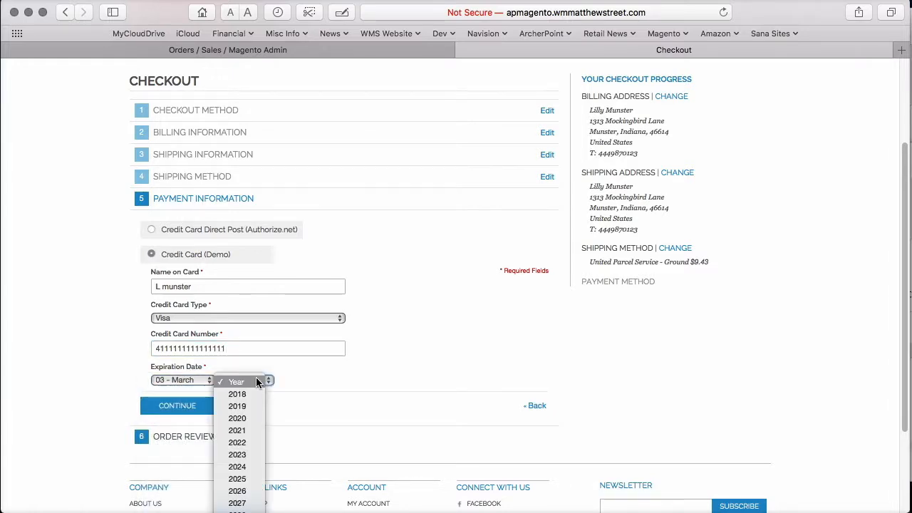
click(237, 442)
click(192, 408)
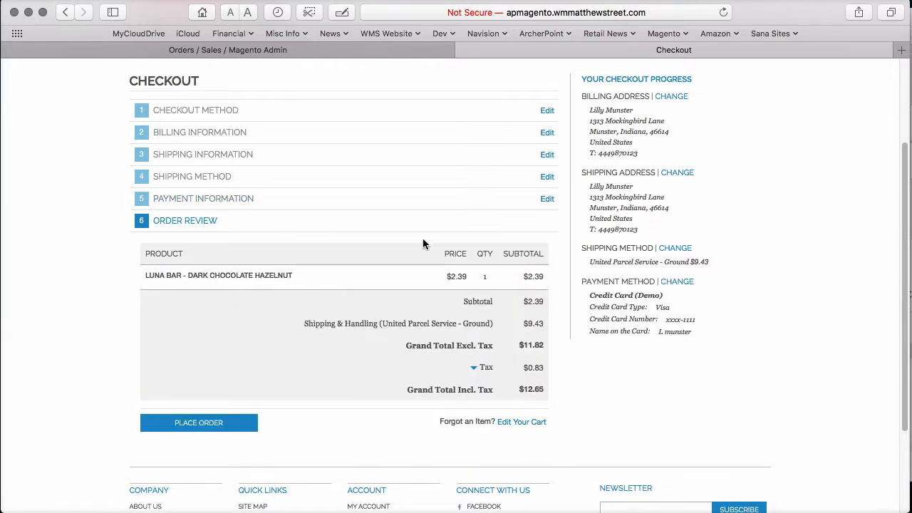
click(199, 423)
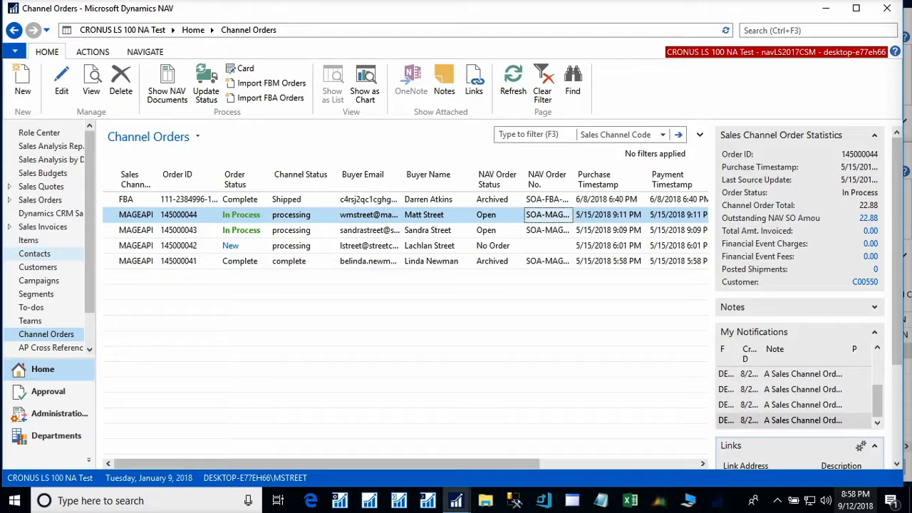
click(166, 72)
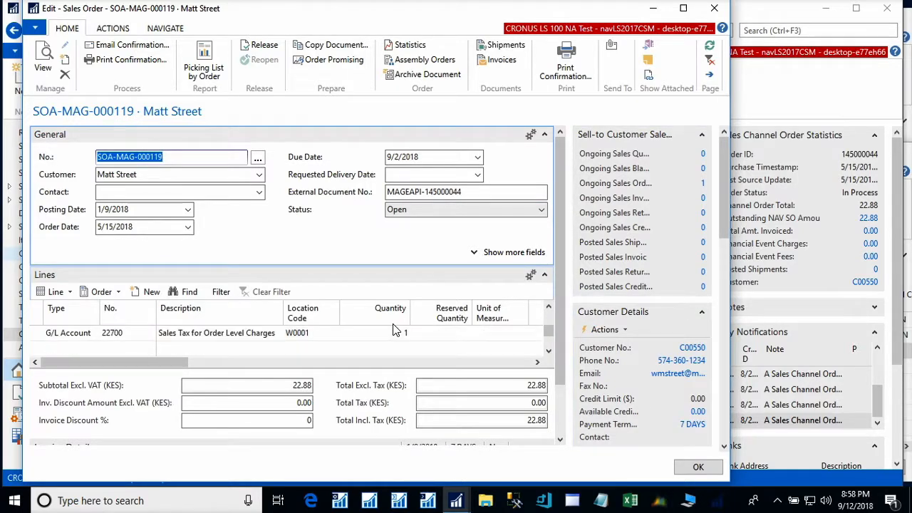
drag(556, 294, 555, 397)
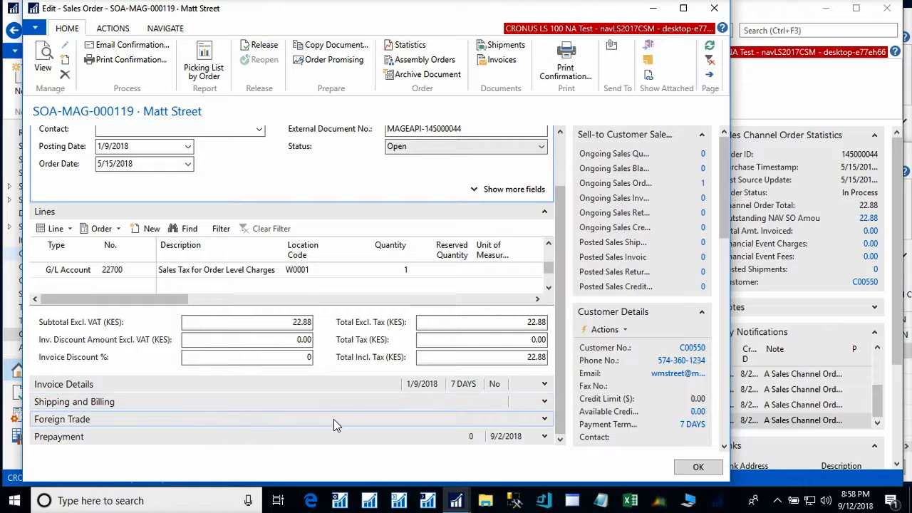
click(547, 403)
click(470, 432)
click(143, 407)
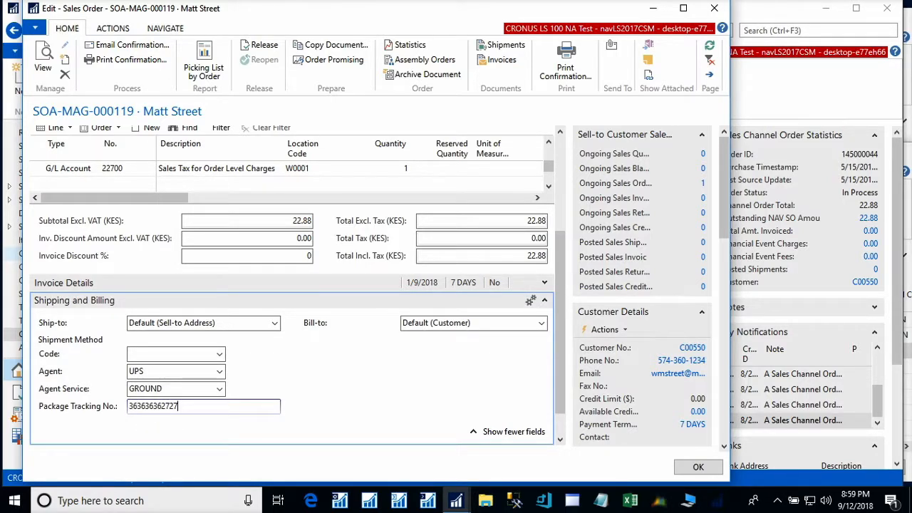
key(Tab)
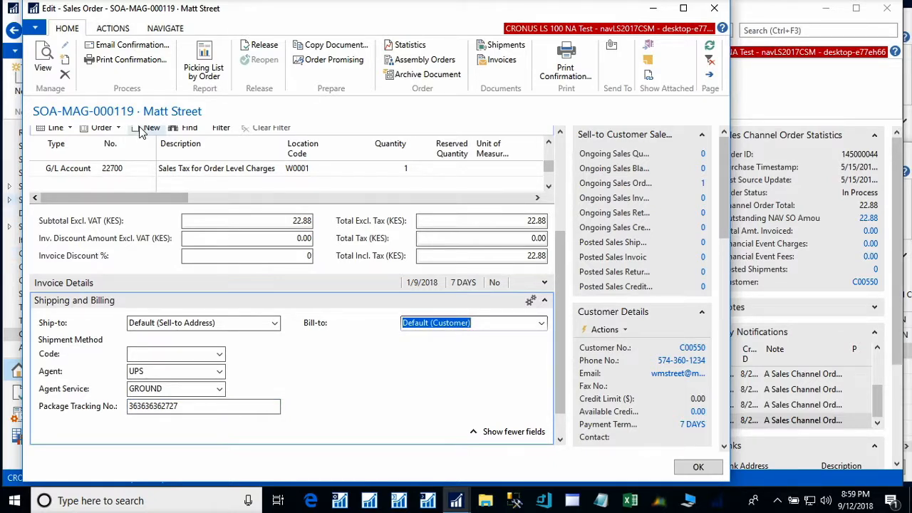
click(261, 45)
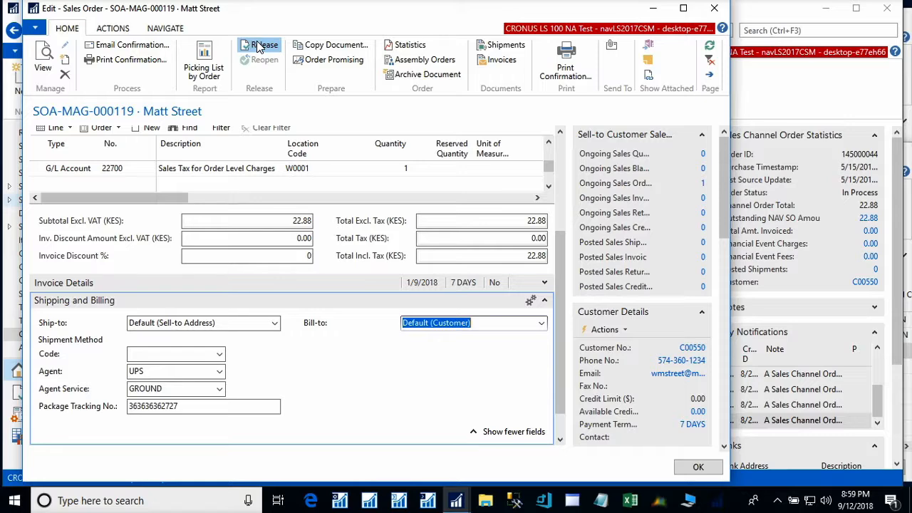
- Post the sales order as Ship and Invoice, declining to open the posted invoice
click(112, 28)
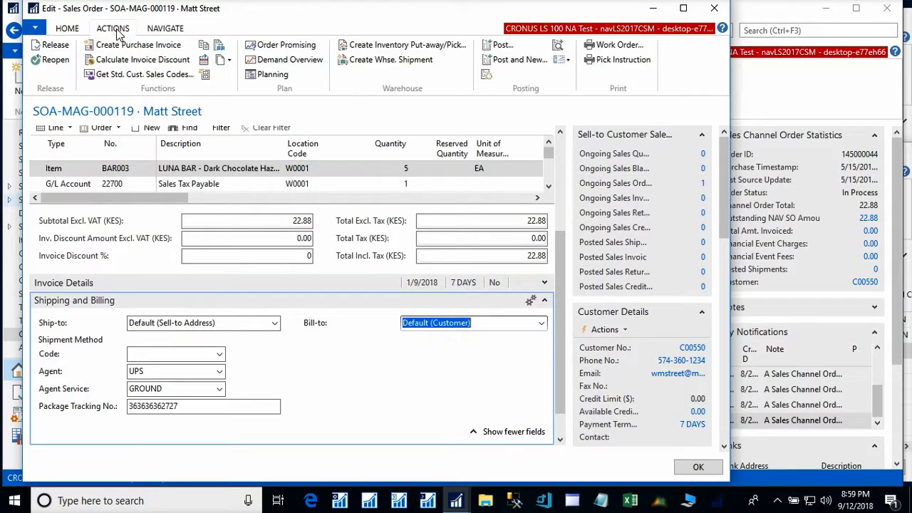
click(503, 46)
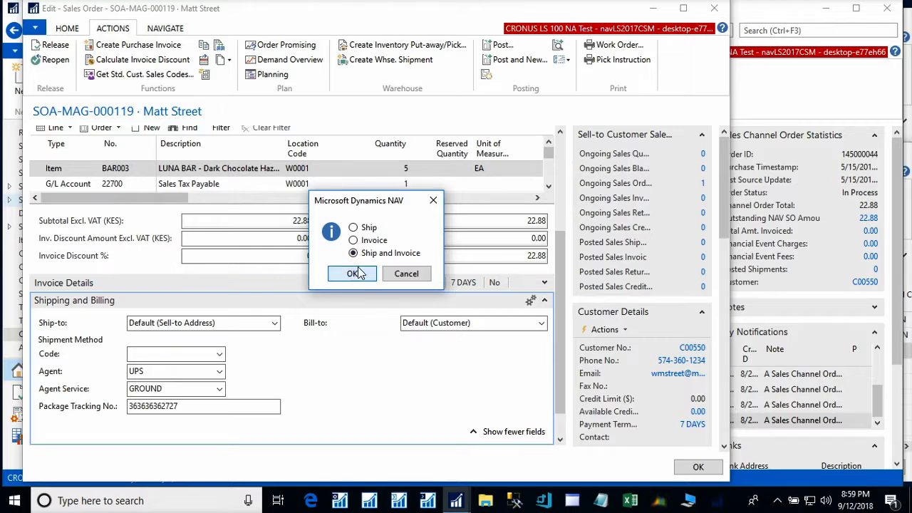
click(354, 274)
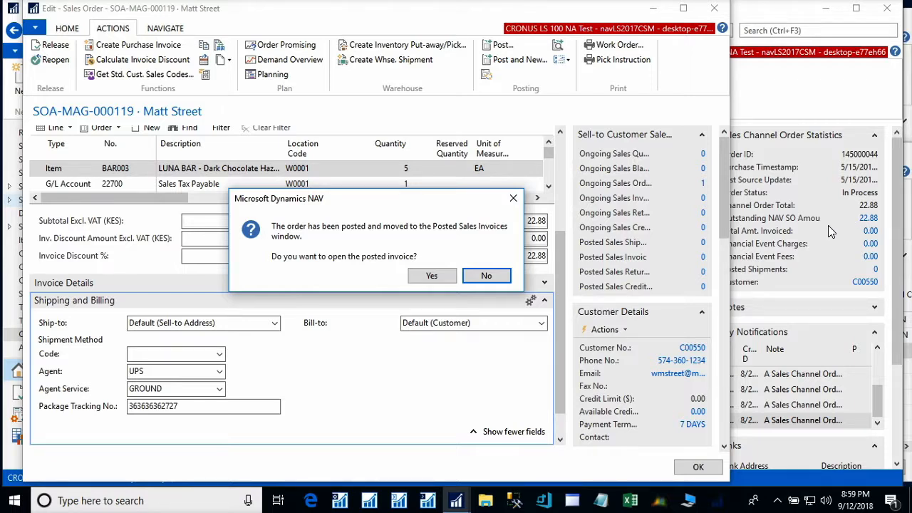
click(497, 279)
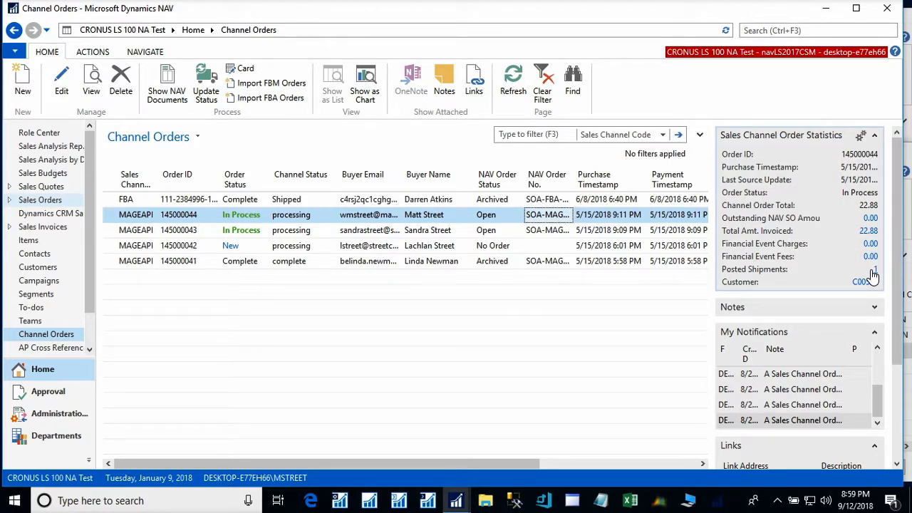
click(299, 211)
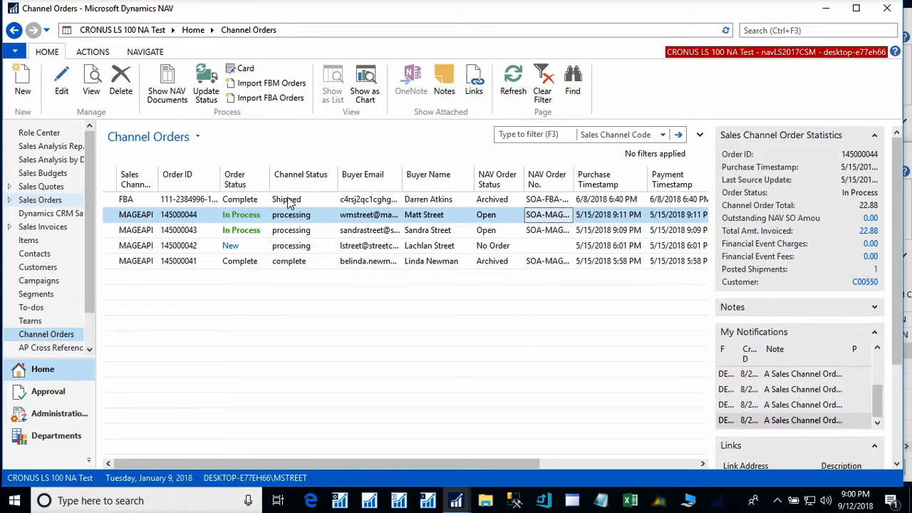
- Run the Magento API automation from the API Sets window, then return to Channel Orders
click(462, 503)
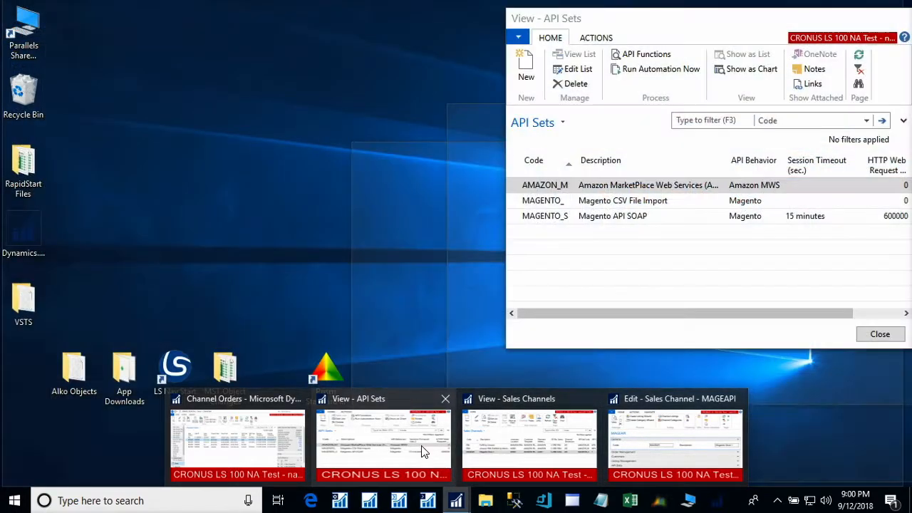
click(422, 451)
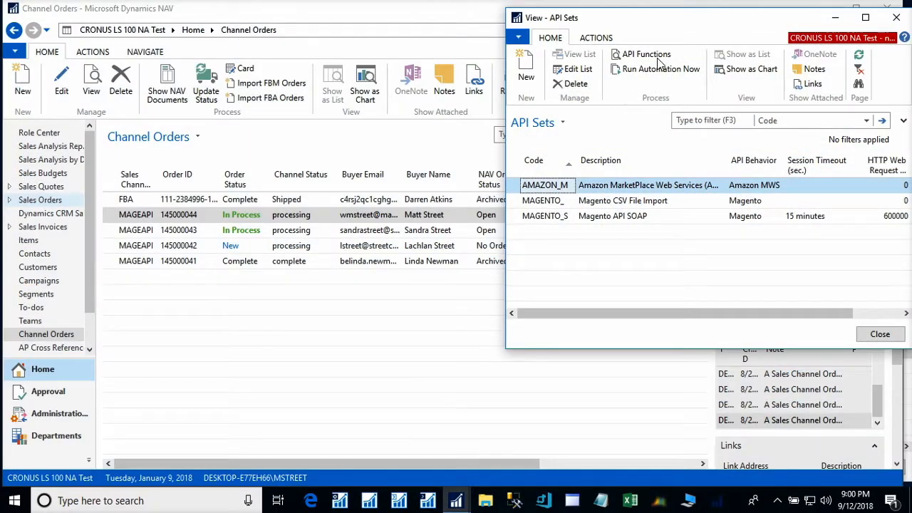
click(639, 71)
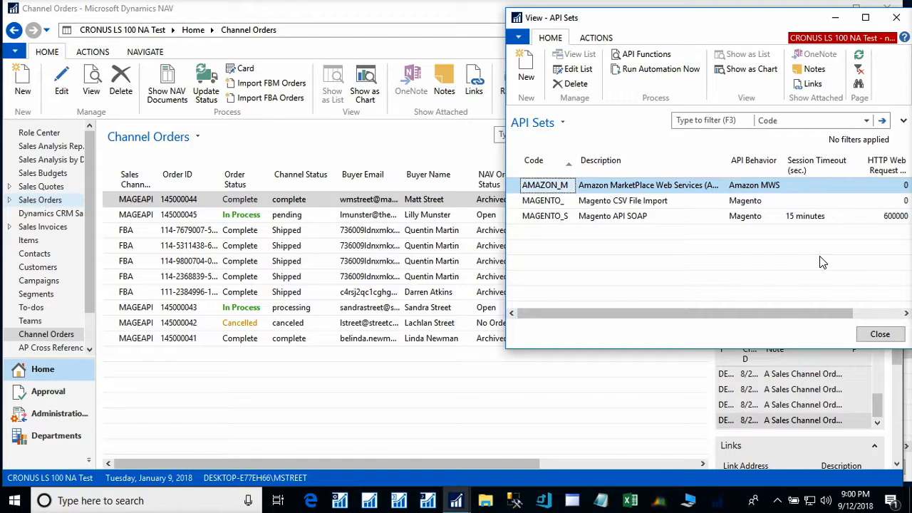
click(422, 49)
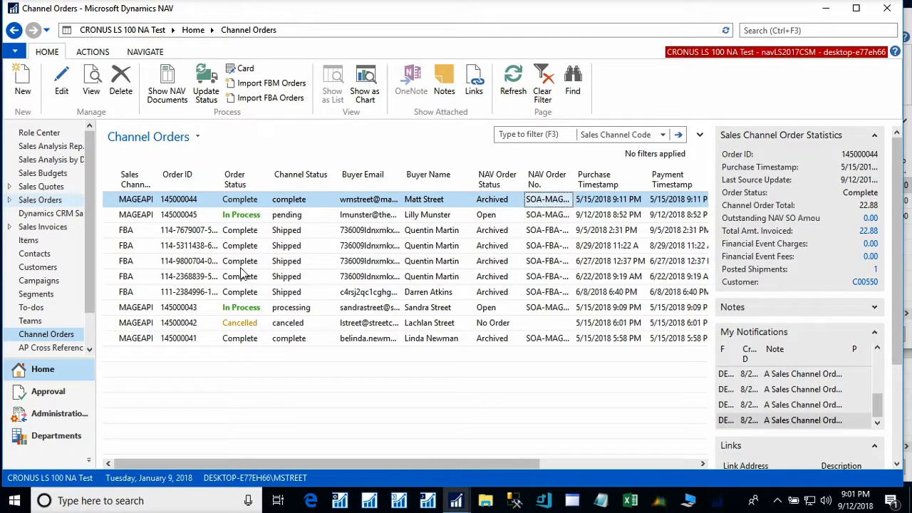
click(170, 236)
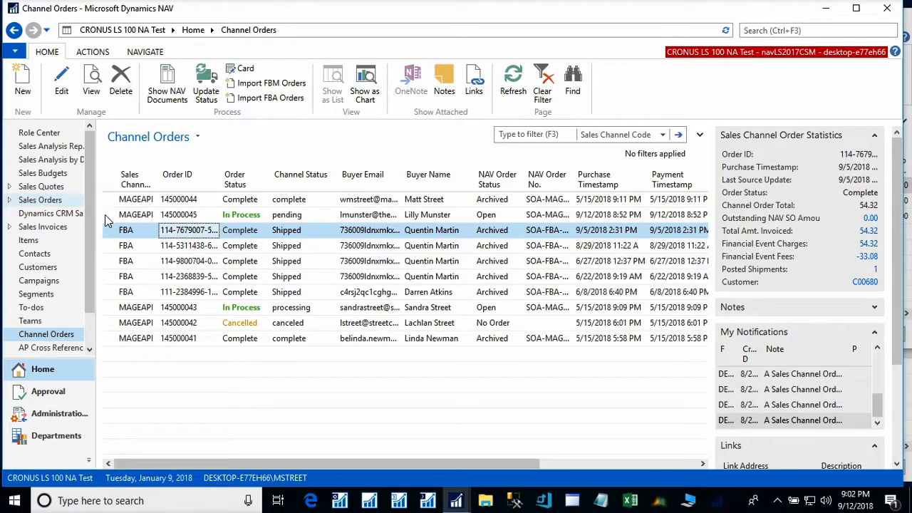
click(289, 215)
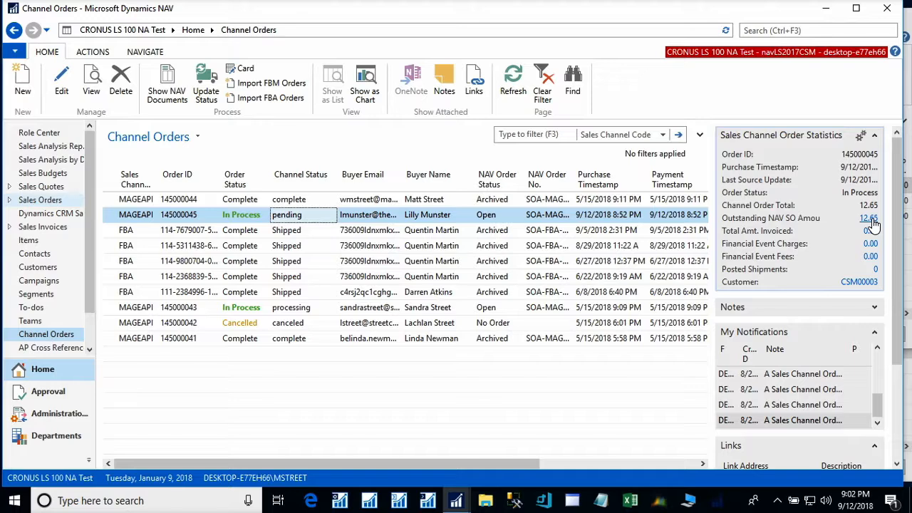
click(870, 219)
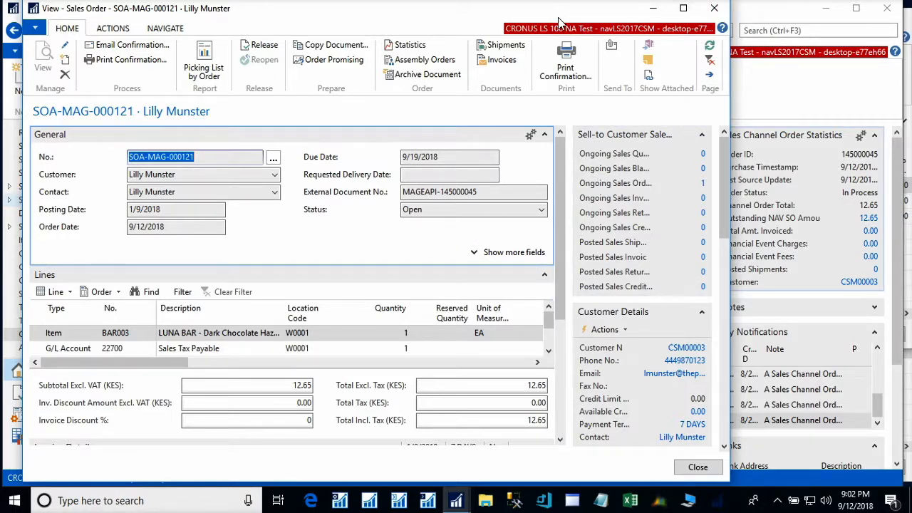
click(715, 10)
click(367, 270)
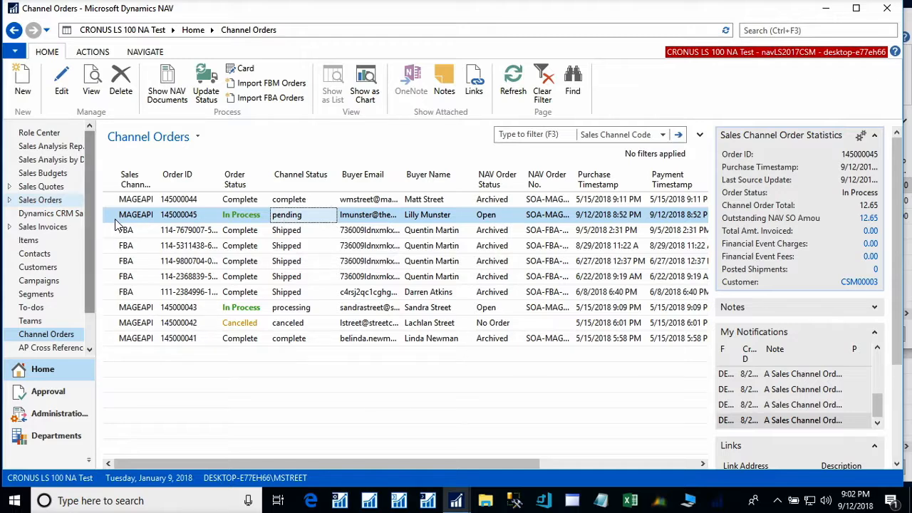
- Open channel order 145000045's card and expand its Shipping and Invoicing details
click(239, 68)
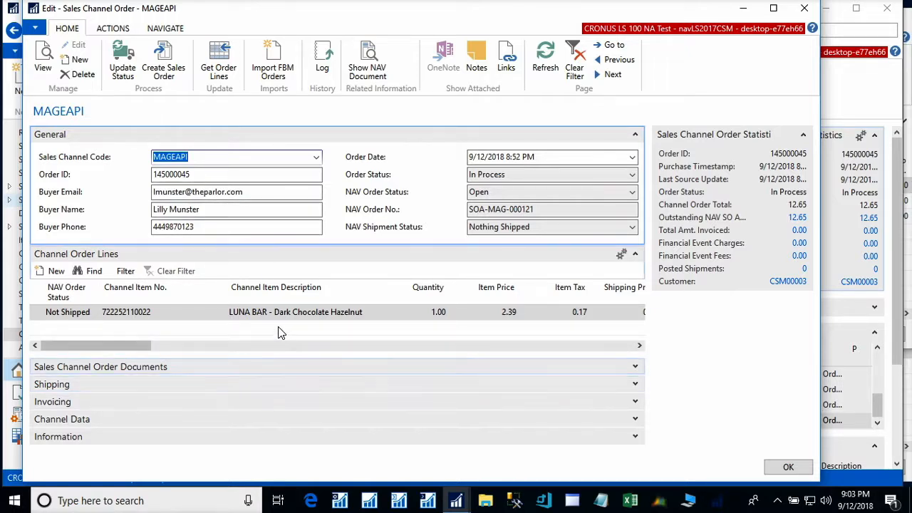
click(636, 384)
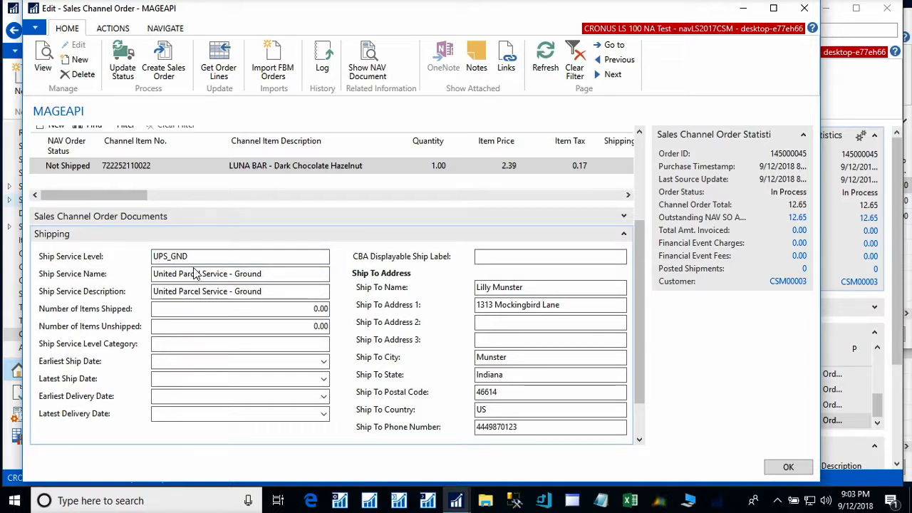
drag(641, 391, 634, 432)
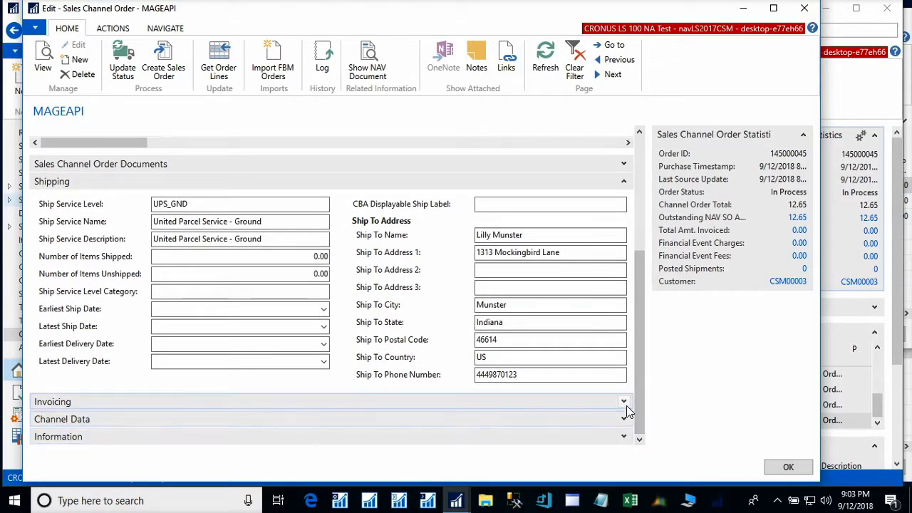
click(624, 404)
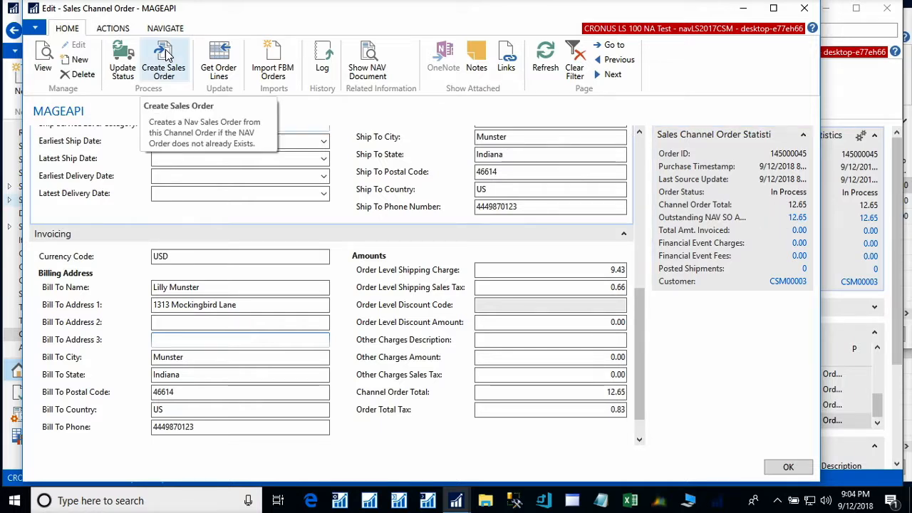
- Open sales order SOA-MAG-000121, enter tracking number newtracking123, and release it
click(360, 54)
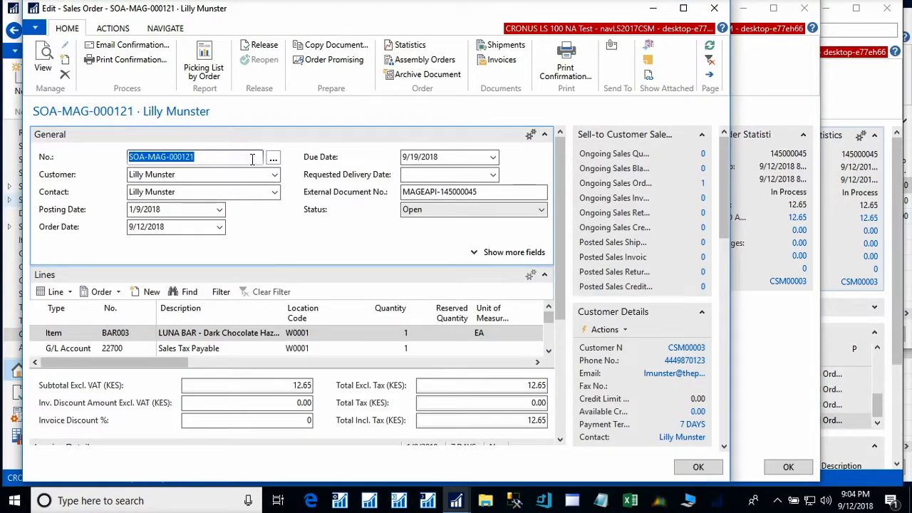
drag(559, 306, 563, 431)
click(150, 373)
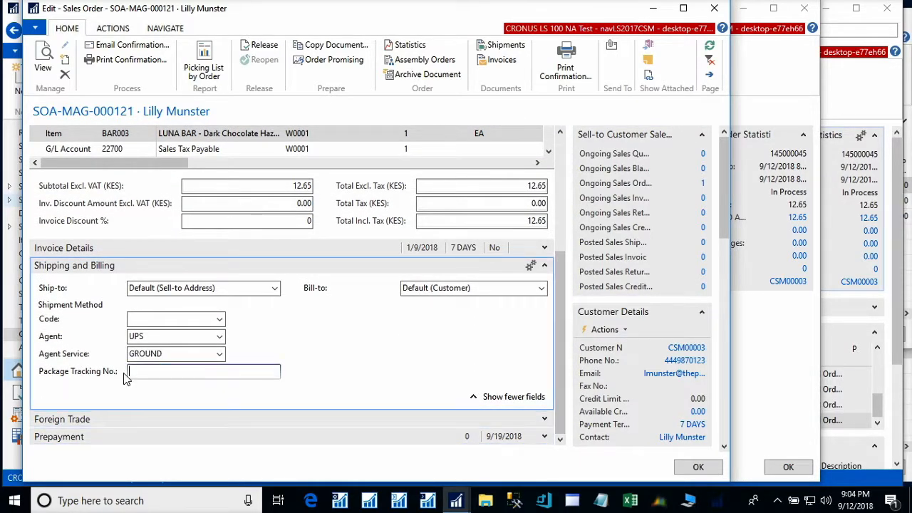
text(newtrac)
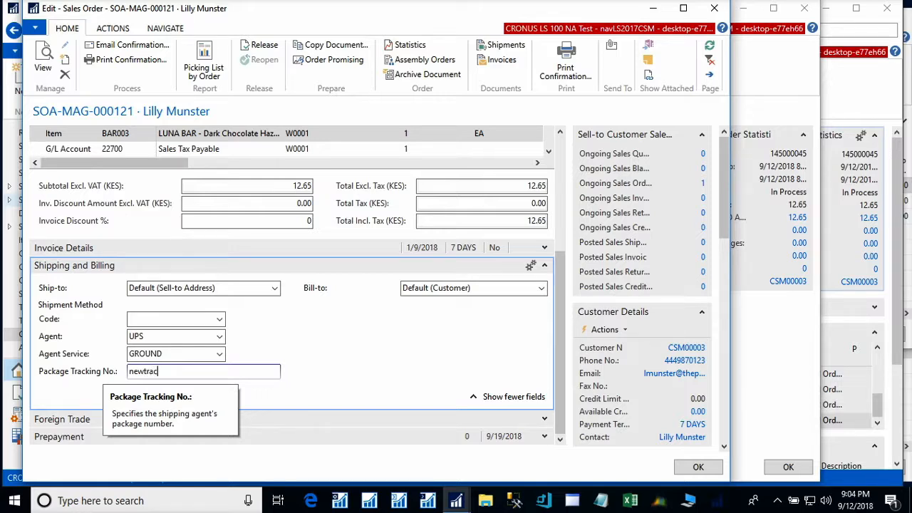
text(king123)
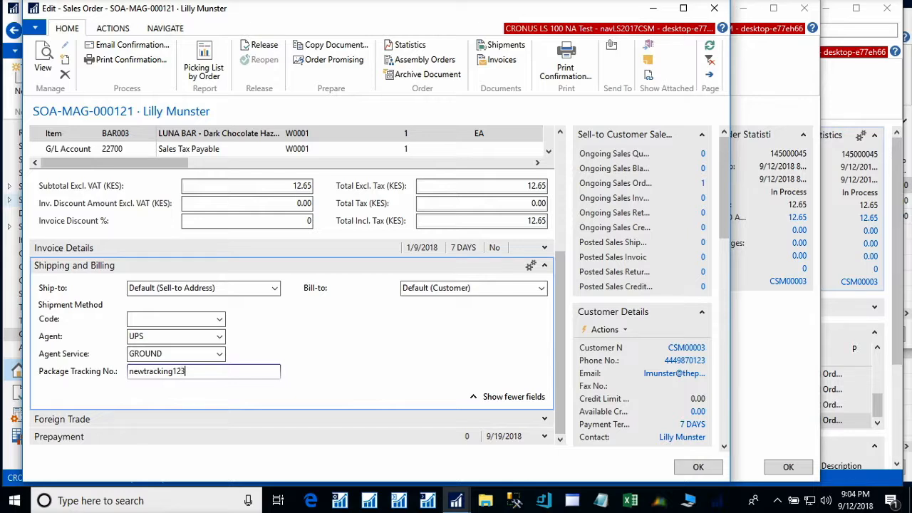
key(Tab)
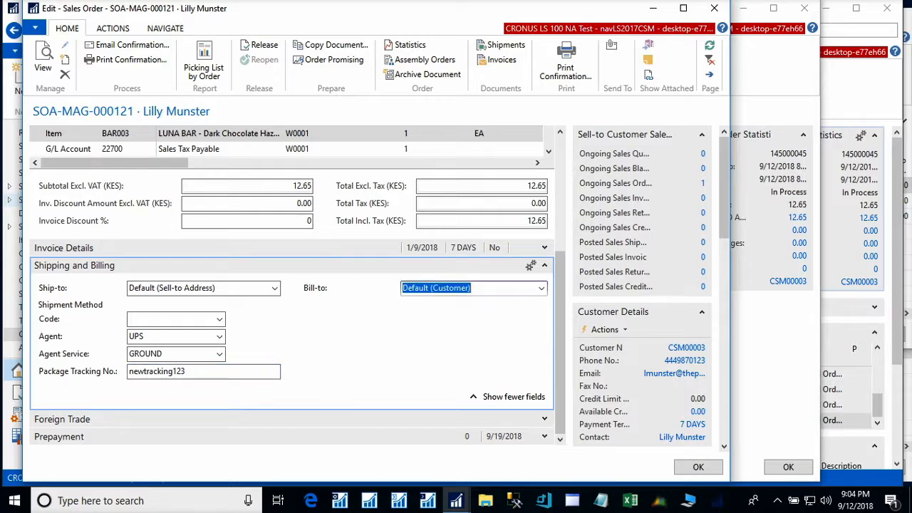
click(268, 48)
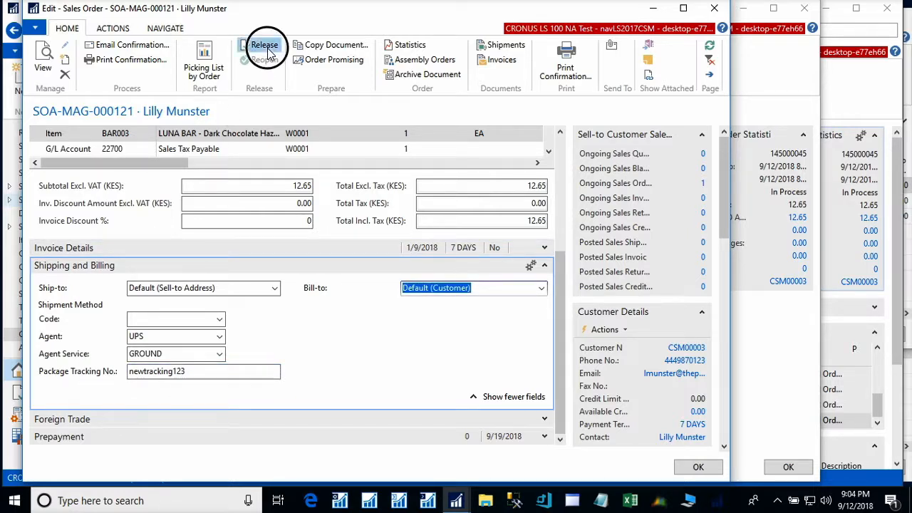
- Post SOA-MAG-000121 as Ship and Invoice, answering No to opening the posted invoice
click(110, 28)
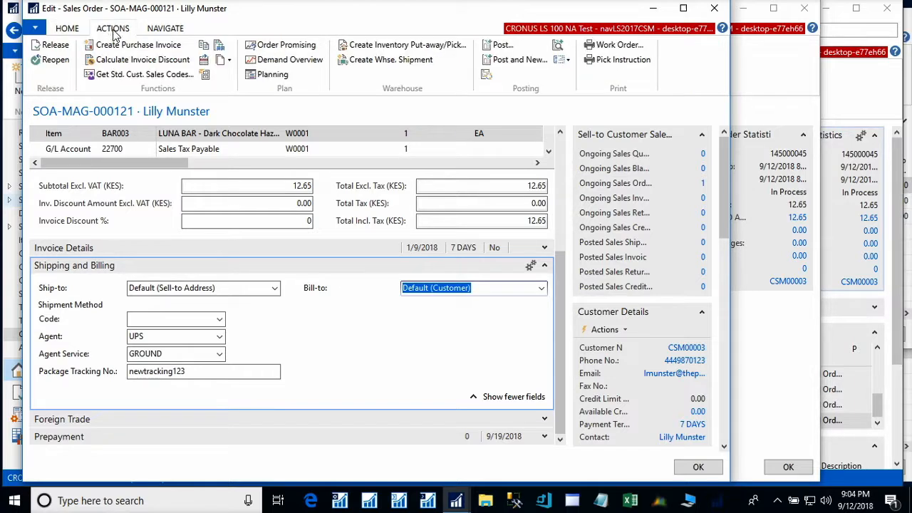
click(506, 47)
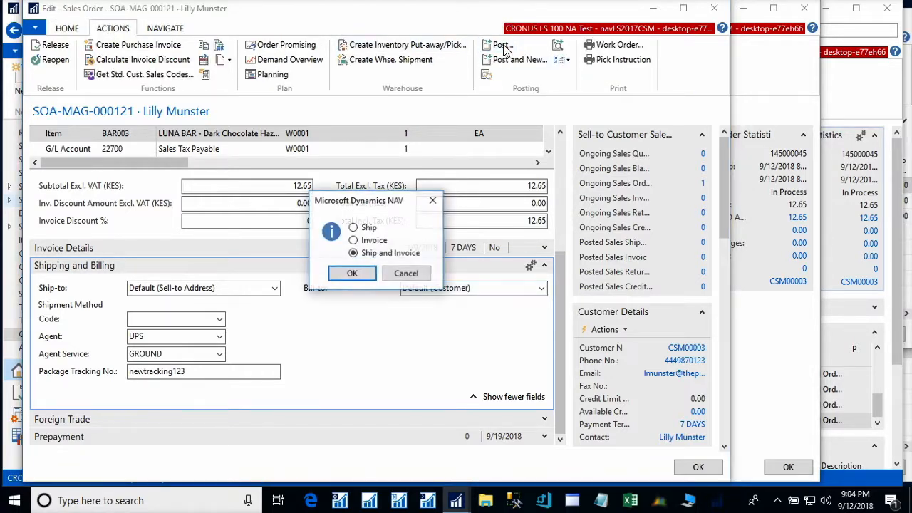
click(356, 275)
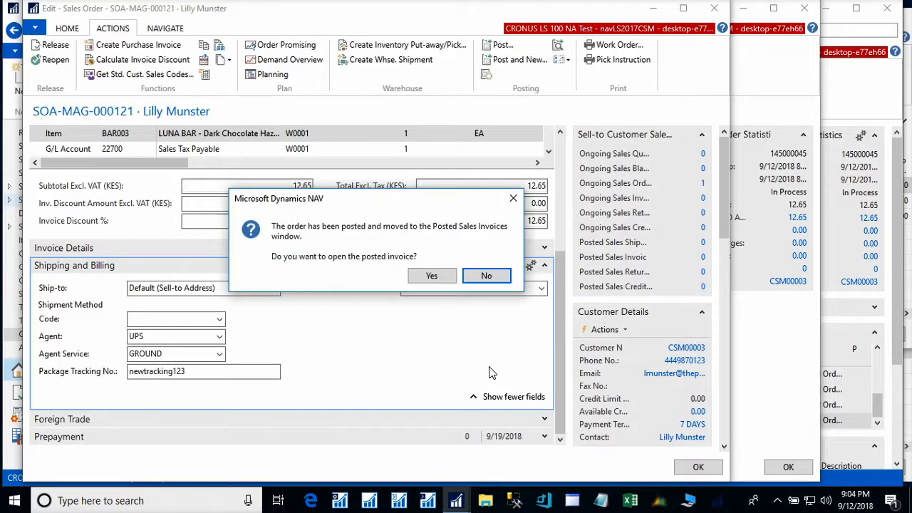
click(487, 276)
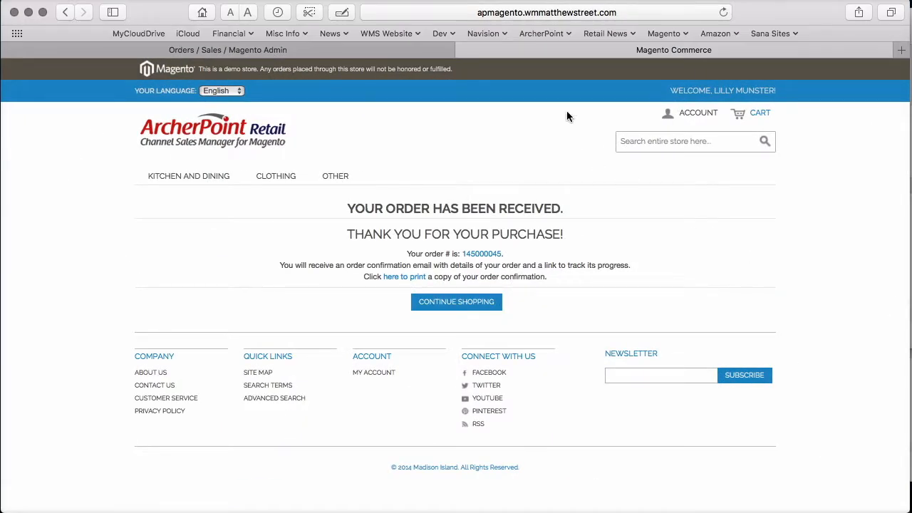
- Reload the Magento admin orders list and open order 145000045's details
click(289, 47)
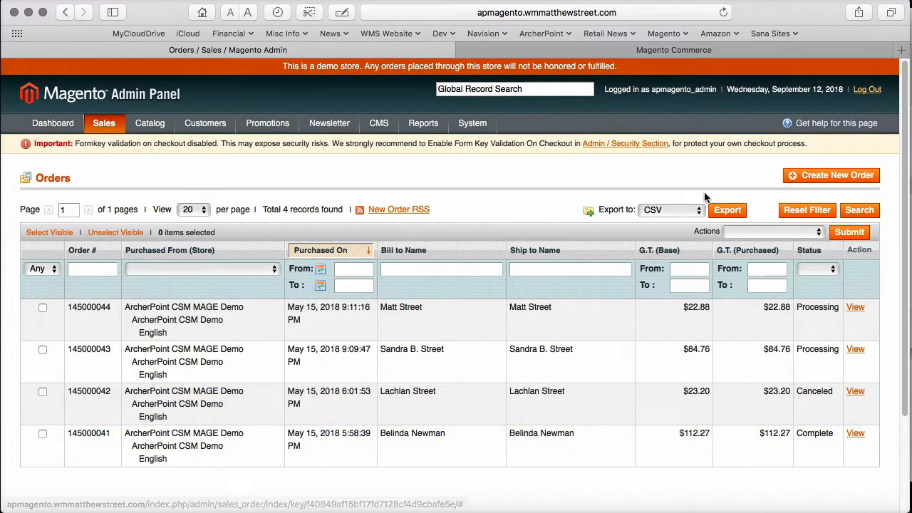
click(723, 12)
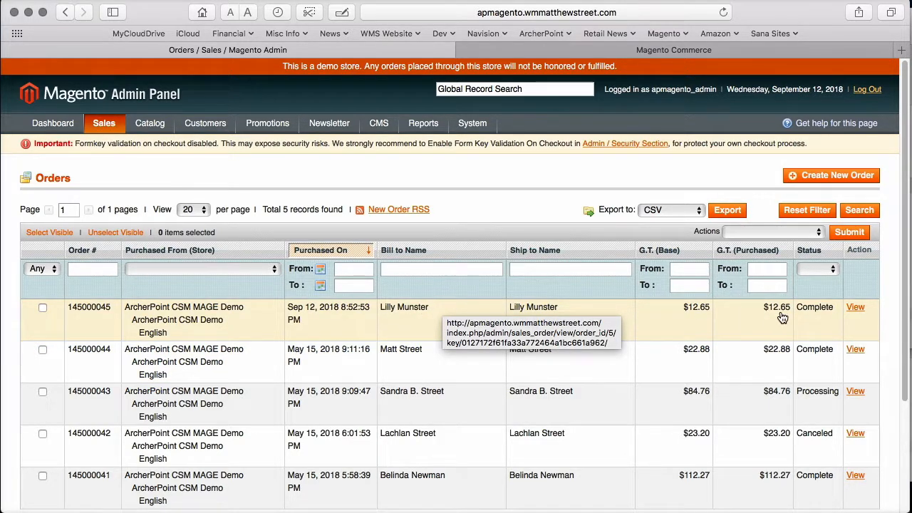
click(860, 311)
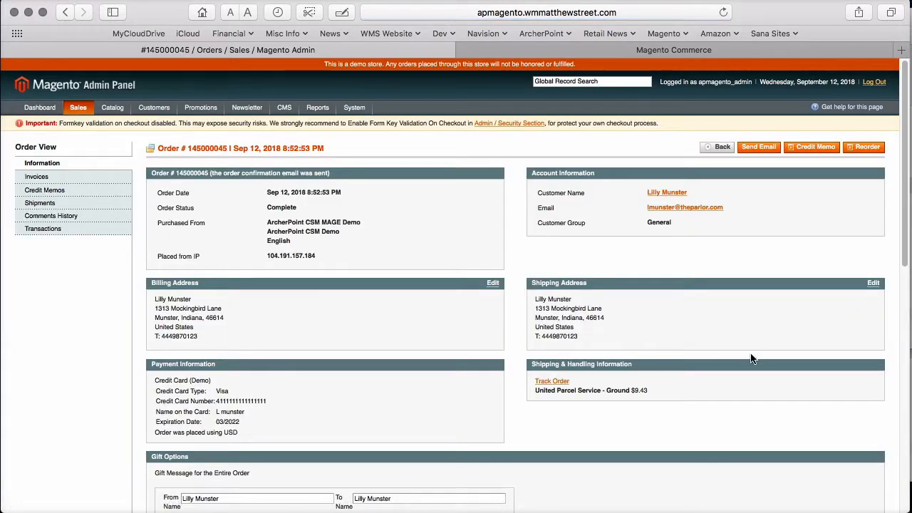
- Check the order's shipment and its UPS tracking number in Magento
click(40, 203)
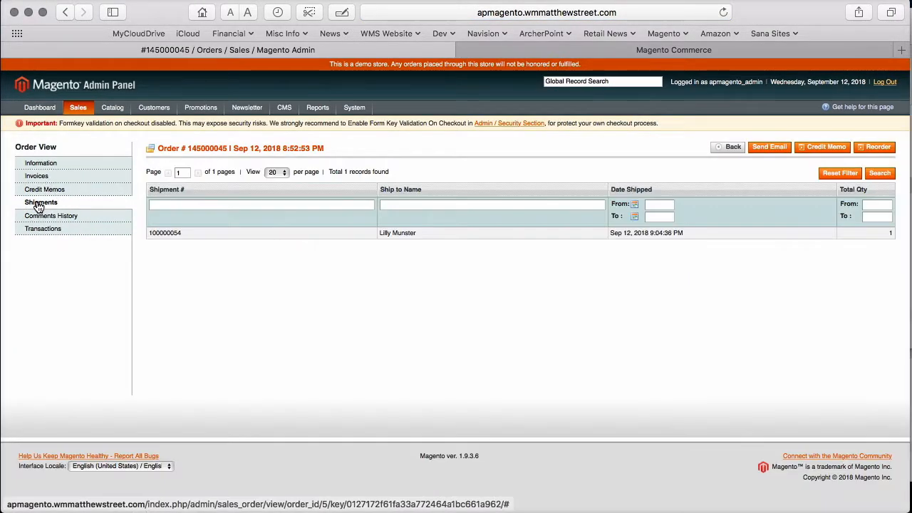
click(183, 234)
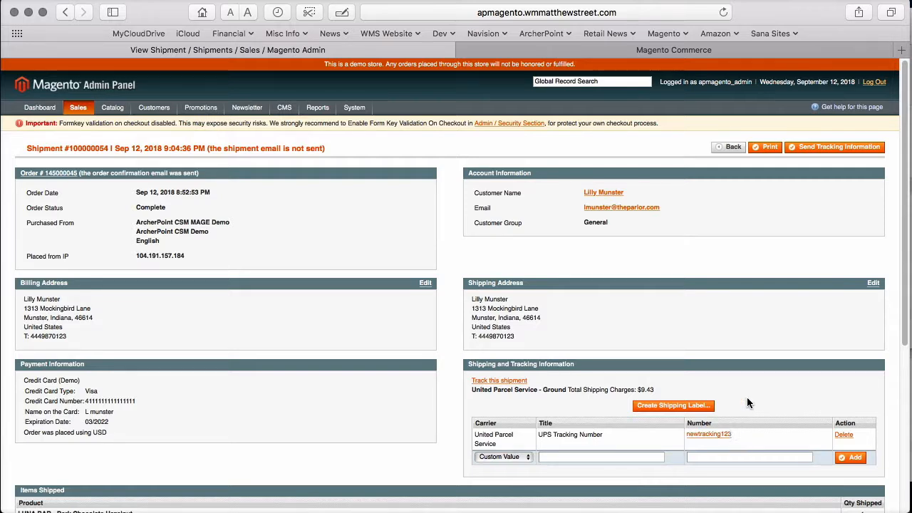
click(729, 147)
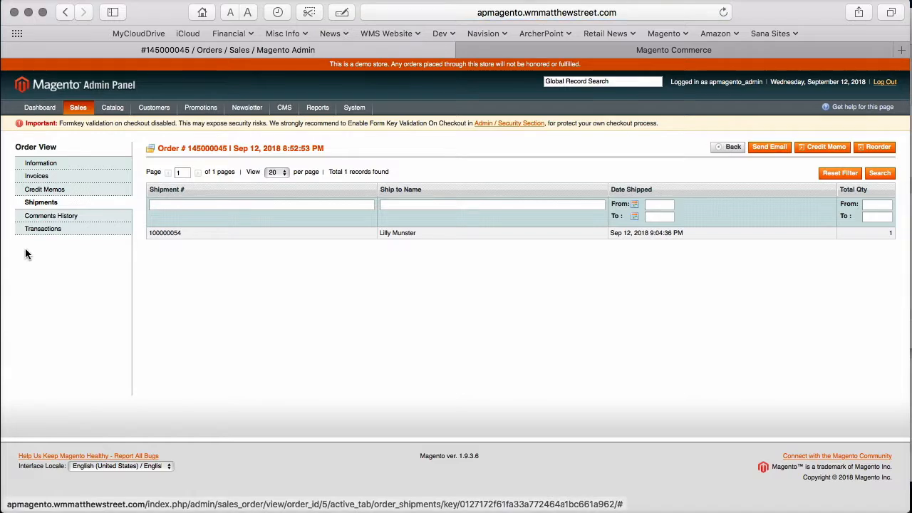
- Review the paid invoice: $12.65 grand total including $0.83 tax
click(62, 176)
click(222, 236)
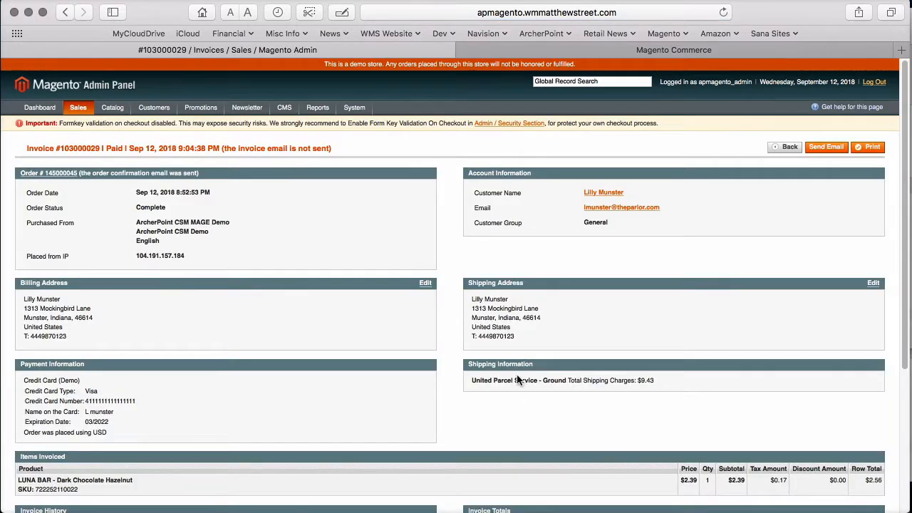
scroll(519, 381, down, 3)
scroll(518, 381, down, 1)
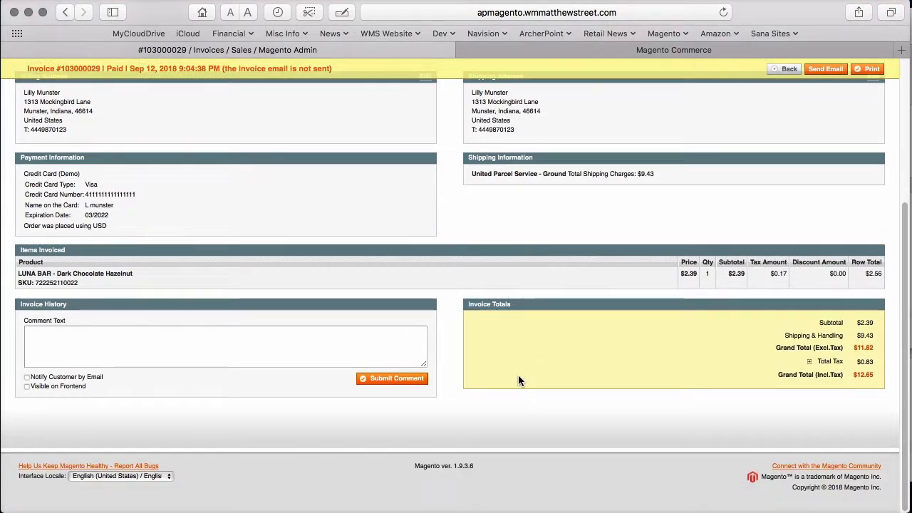
scroll(518, 374, up, 5)
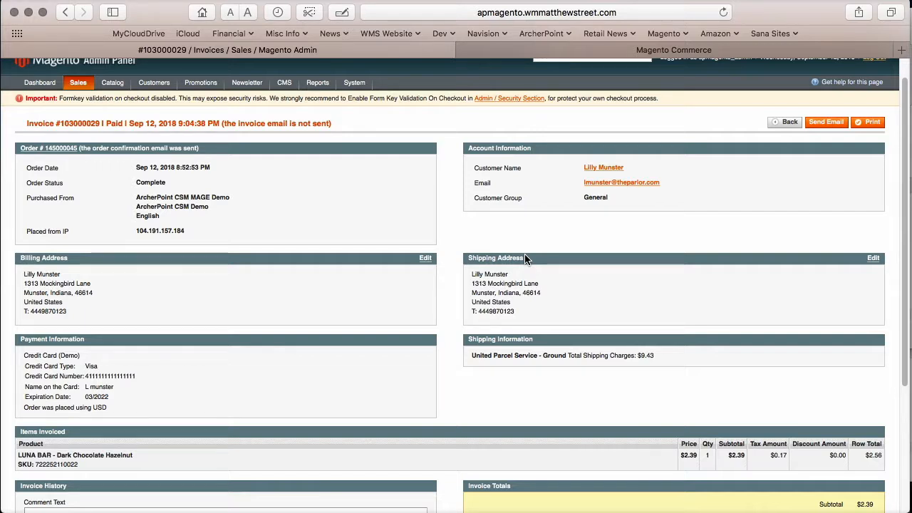
- Run the channel automation so order 145000045 shows Complete, its NAV order Archived
click(29, 13)
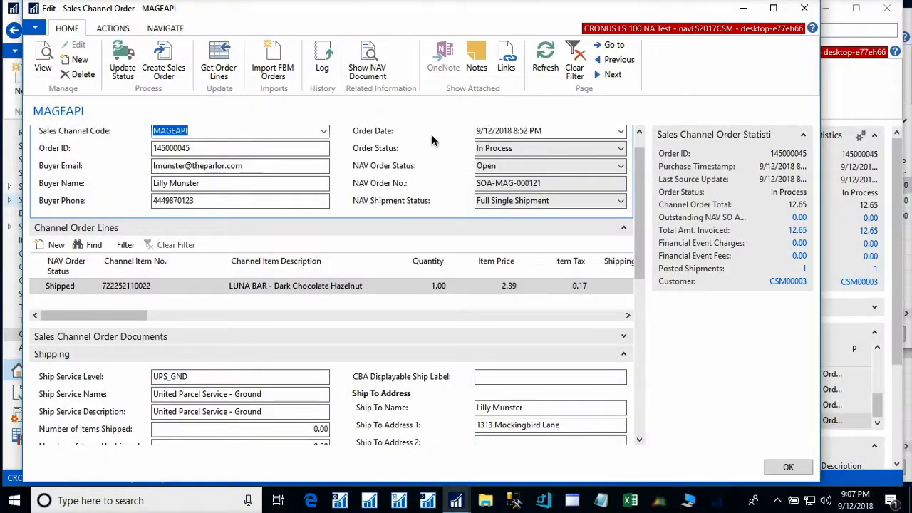
click(803, 8)
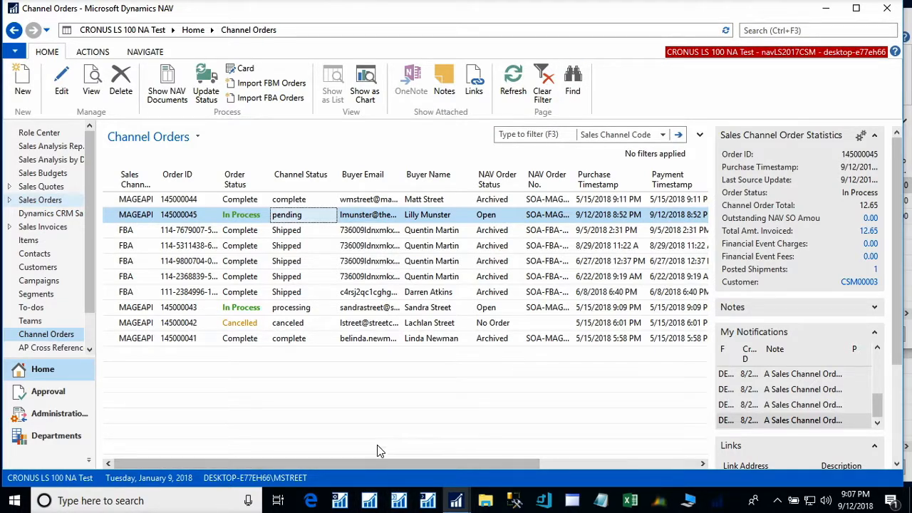
mouse_move(460, 502)
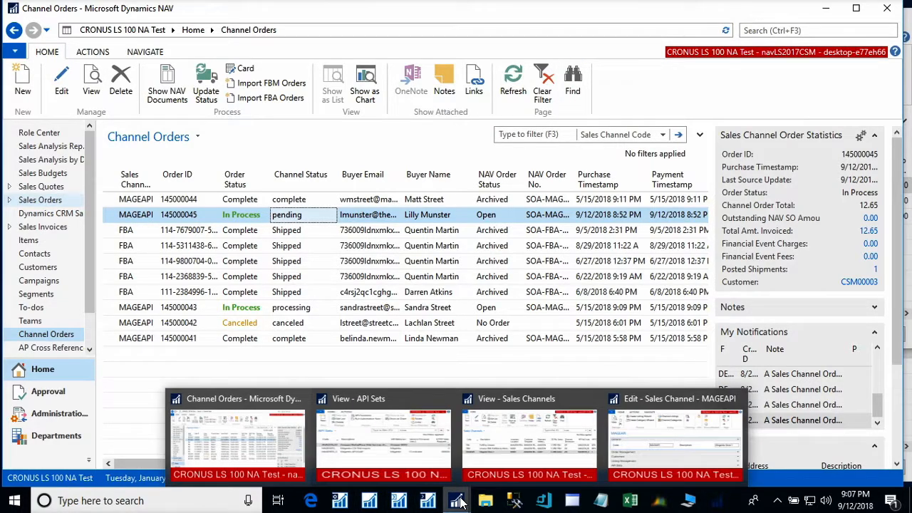
click(420, 441)
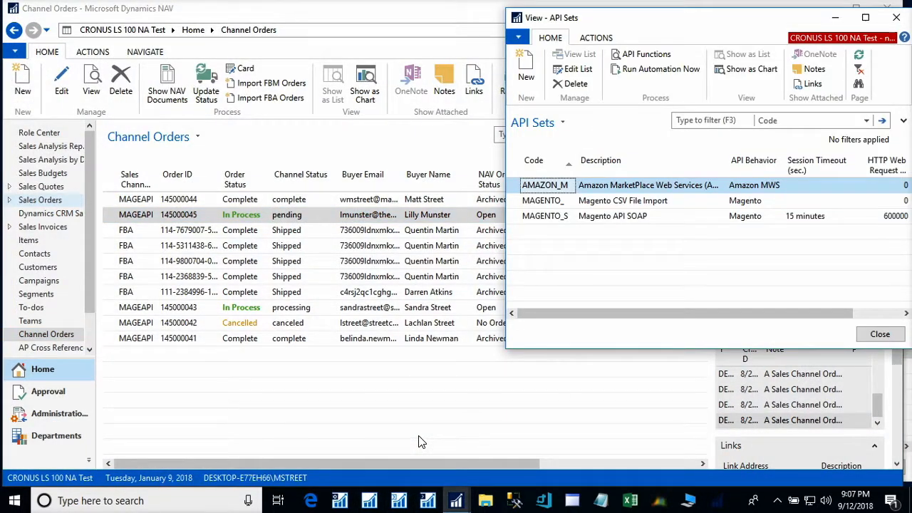
click(632, 68)
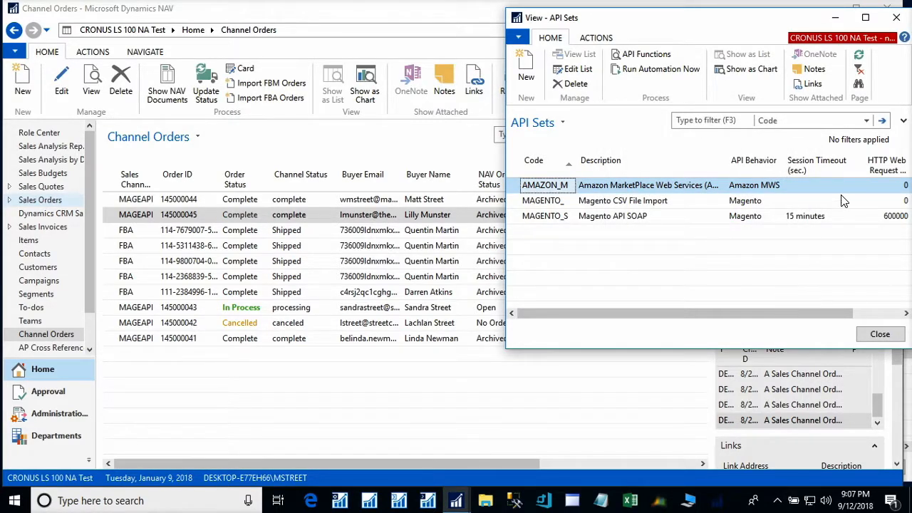
click(404, 19)
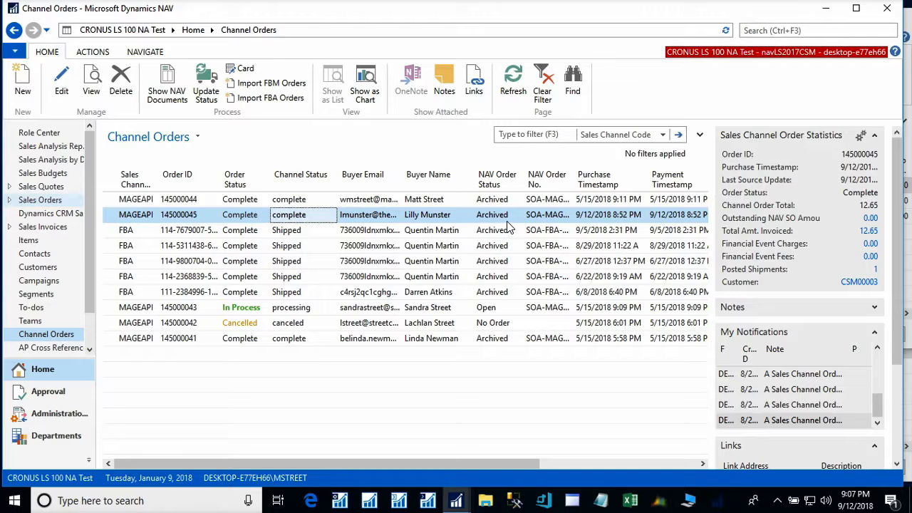
- Bring the Edit - Sales Channel - MAGEAPI card (Magento Store 1) to the front
click(424, 216)
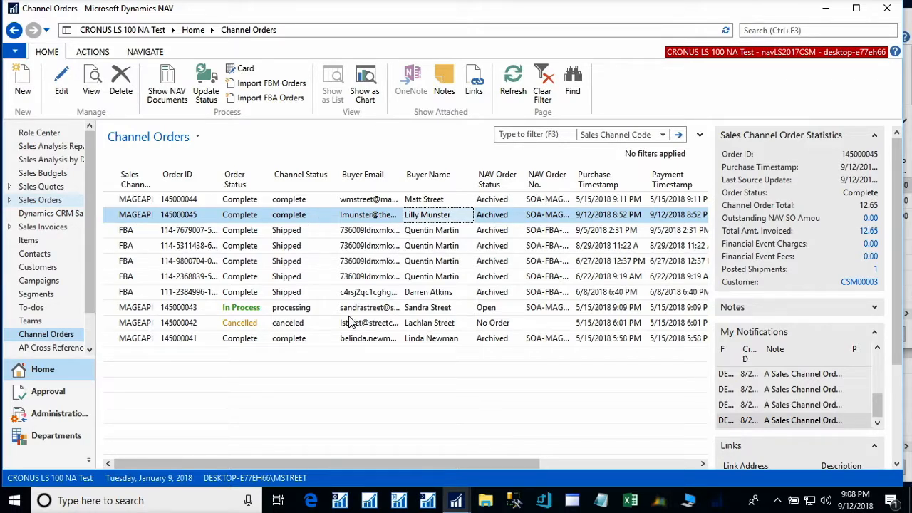
mouse_move(458, 504)
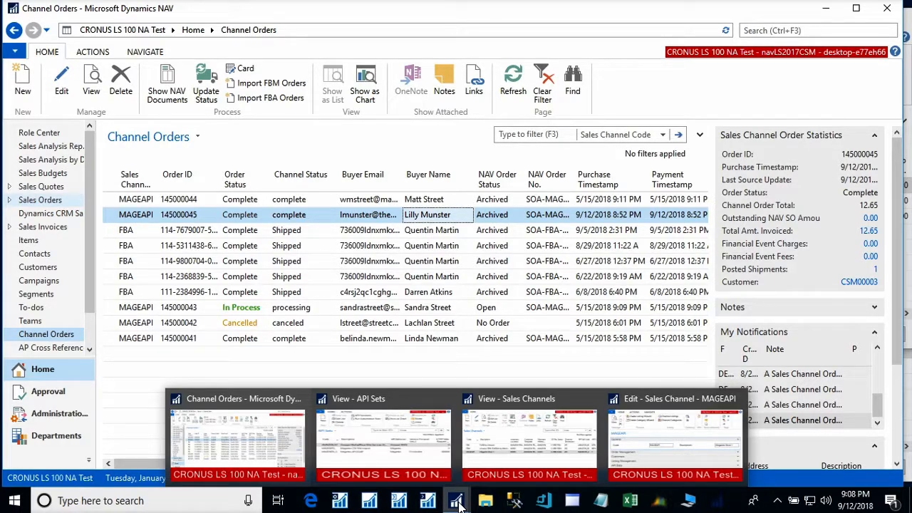
mouse_move(600, 448)
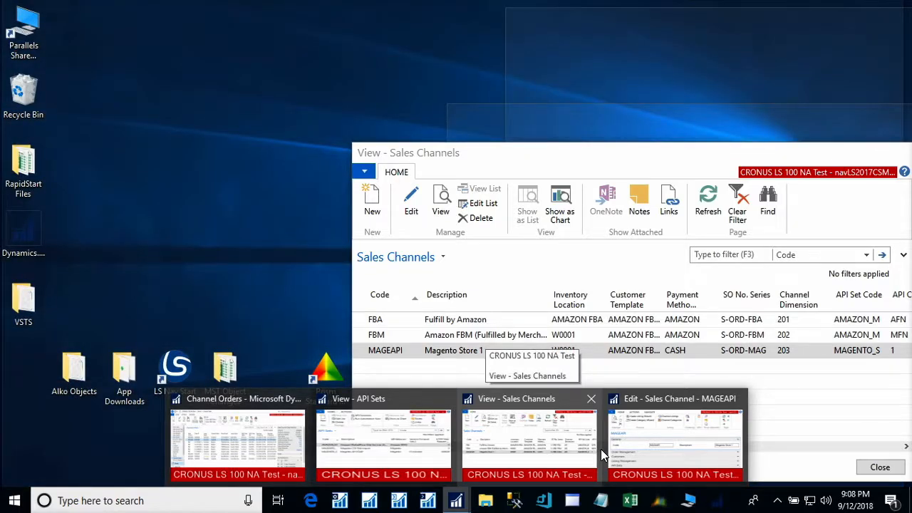
click(660, 402)
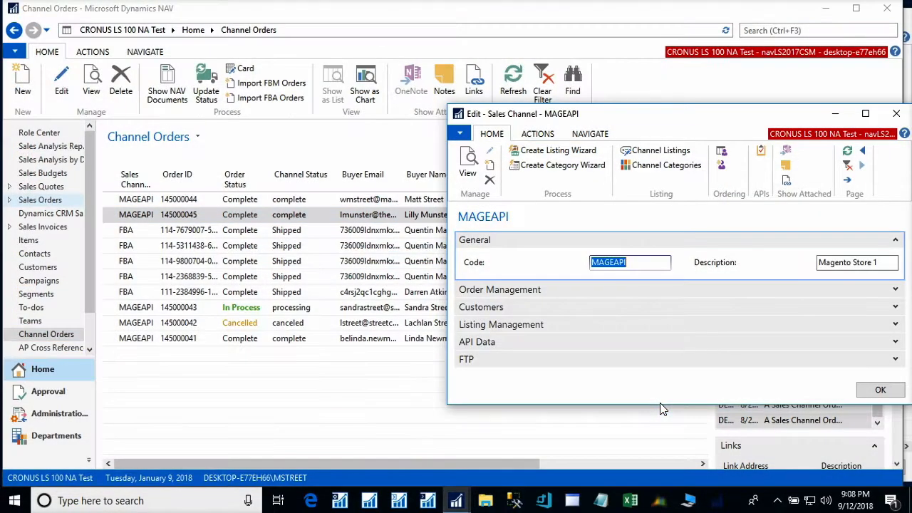
- Enlarge the MAGEAPI card and expand Customers: AMAZON FBA TEMPLATE, new and guest customers Auto Create
drag(555, 119, 298, 51)
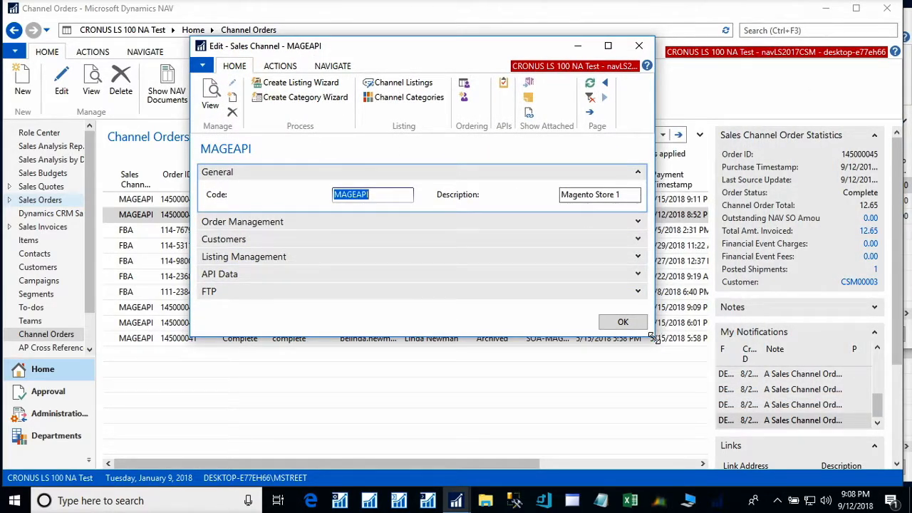
drag(651, 336, 763, 423)
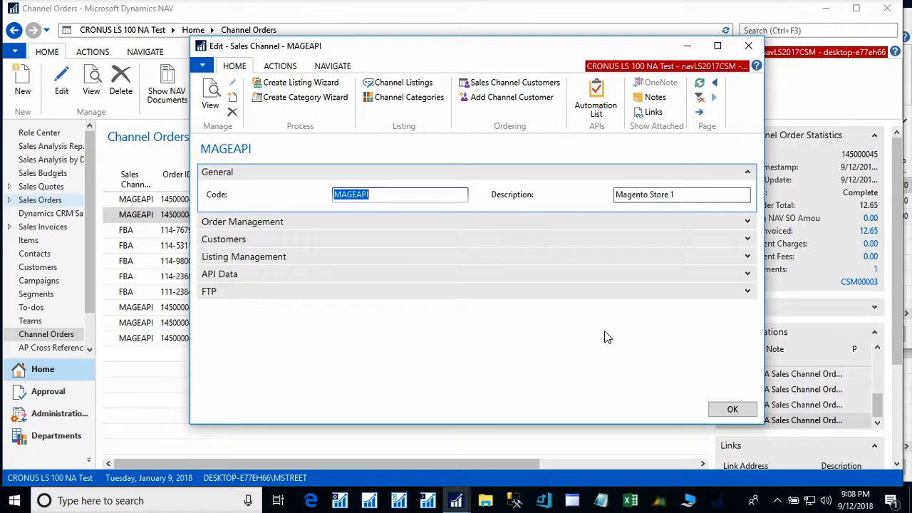
click(746, 240)
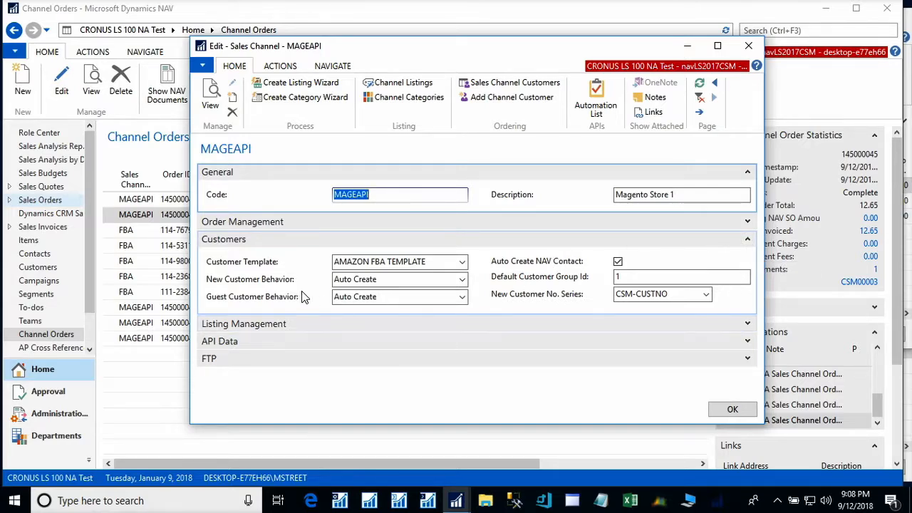
mouse_move(228, 285)
click(463, 299)
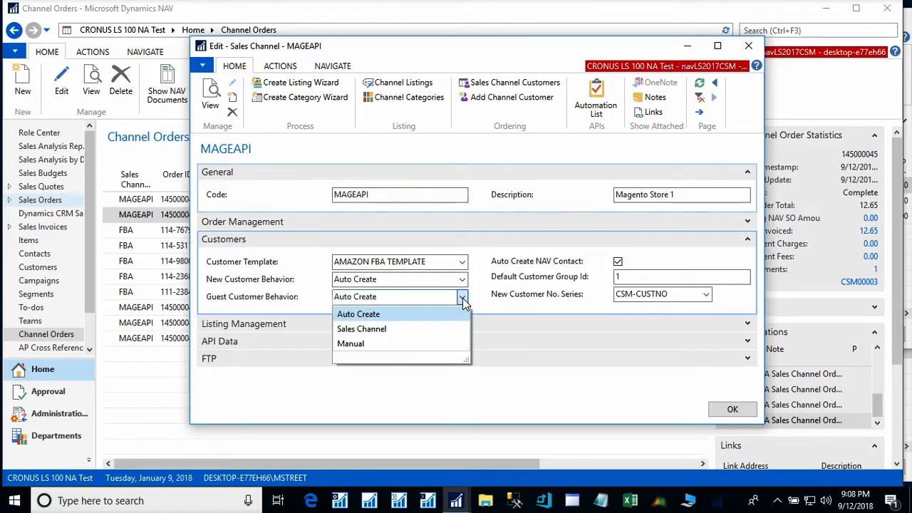
- Choose Sales Channel for Guest Customer Behavior, then list MAGEAPI's six channel customers
click(383, 328)
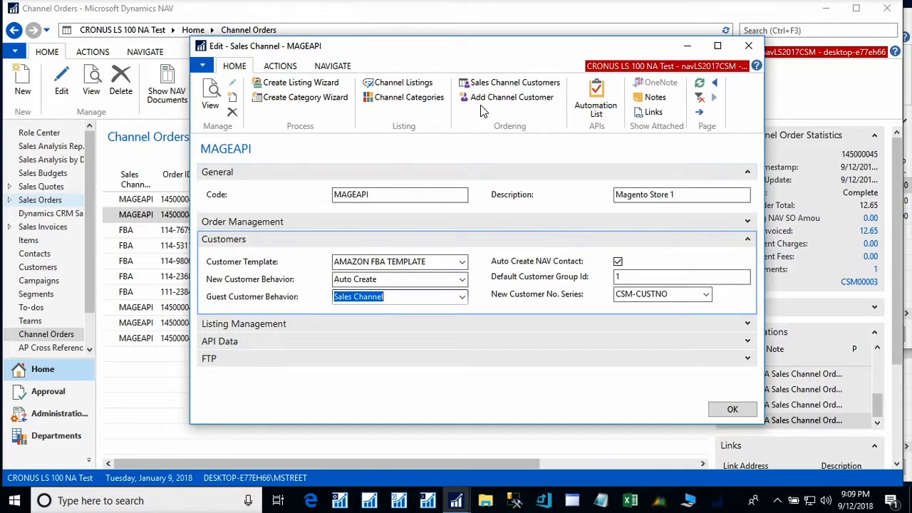
click(483, 82)
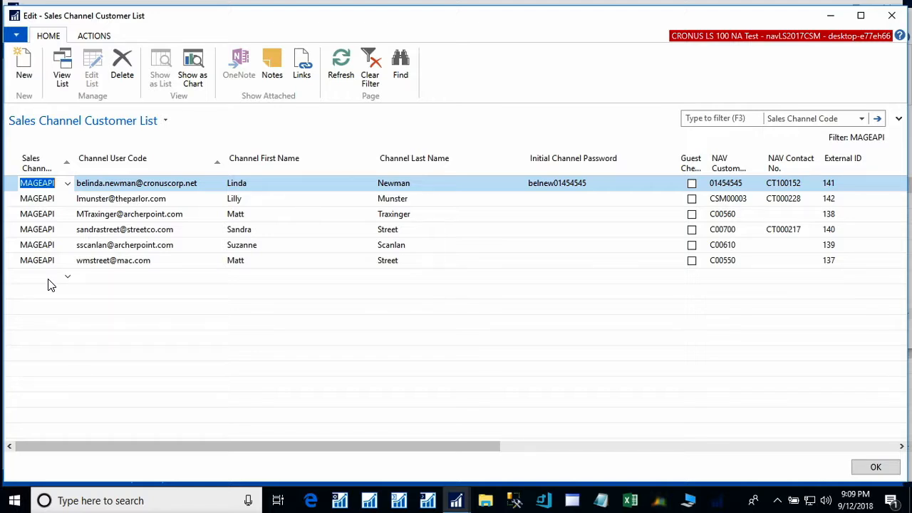
- Show the Send To Channel action in the customer list's Actions
click(94, 36)
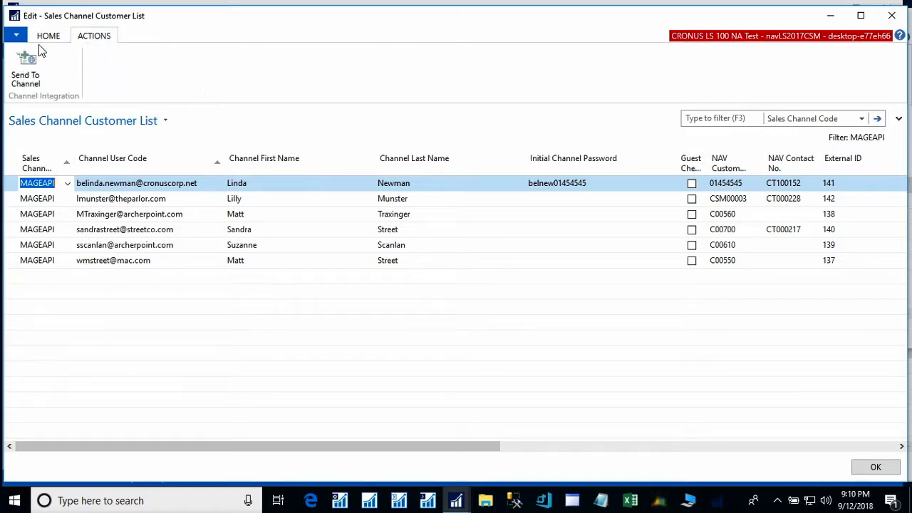